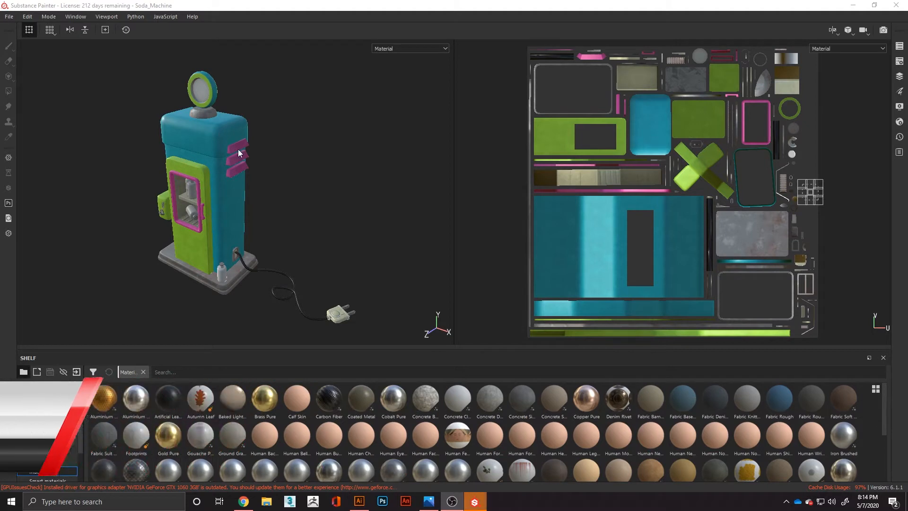
# Examine the soda machine model alongside the Slurm reference image, including the round sign on top of the machine.
pyautogui.keyDown('alt'); pyautogui.moveTo(211, 233); pyautogui.dragTo(180, 257, button='middle'); pyautogui.keyUp('alt')
pyautogui.keyDown('alt'); pyautogui.moveTo(179, 257); pyautogui.dragTo(229, 221); pyautogui.keyUp('alt')
pyautogui.scroll(4, 178, 126)
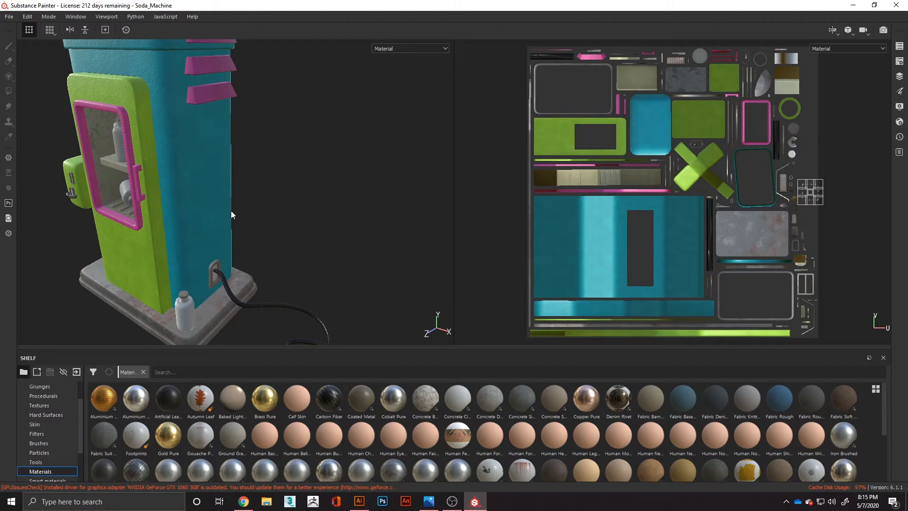
pyautogui.click(428, 501)
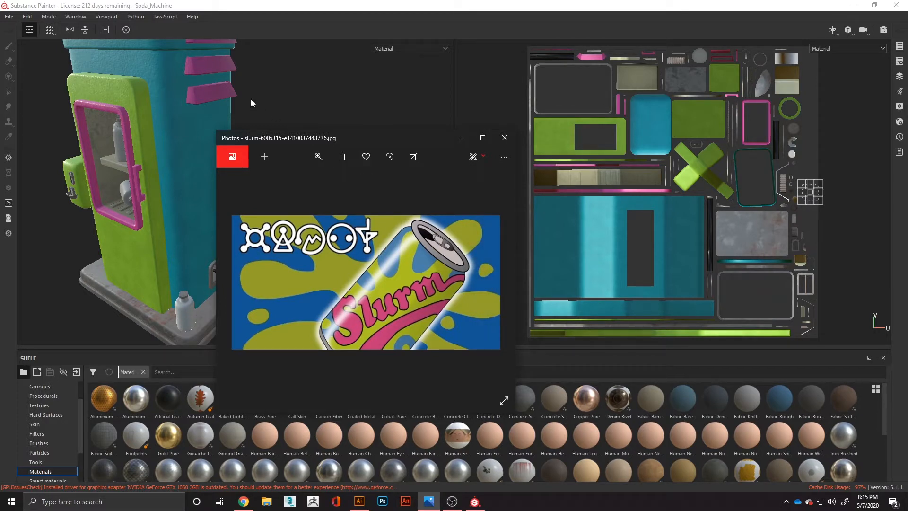
pyautogui.scroll(1, 137, 177)
pyautogui.scroll(-5, 138, 177)
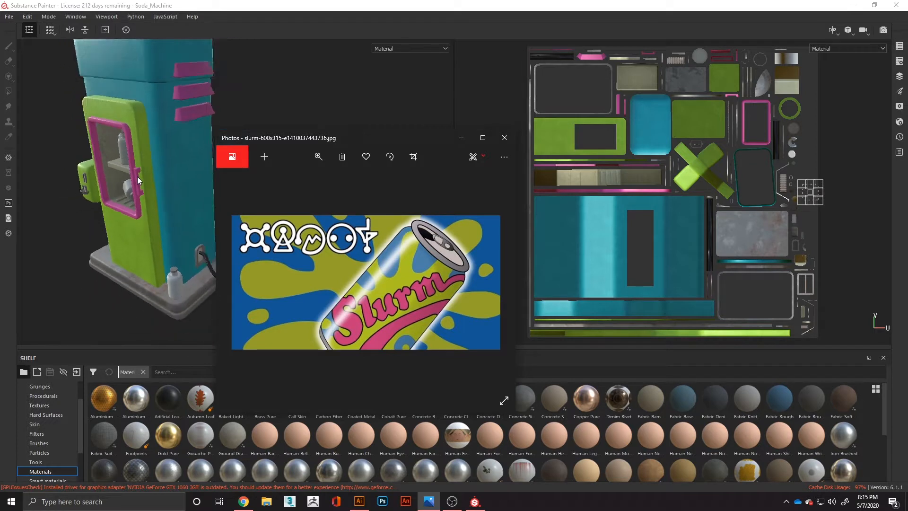
pyautogui.moveTo(152, 155)
pyautogui.keyDown('alt'); pyautogui.mouseDown()
pyautogui.moveTo(146, 205)
pyautogui.moveTo(158, 265)
pyautogui.moveTo(171, 252)
pyautogui.moveTo(413, 221)
pyautogui.moveTo(345, 246)
pyautogui.moveTo(201, 247)
pyautogui.moveTo(161, 242)
pyautogui.moveTo(169, 210)
pyautogui.moveTo(207, 244)
pyautogui.moveTo(175, 238)
pyautogui.moveTo(193, 241)
pyautogui.mouseUp(); pyautogui.keyUp('alt')
pyautogui.keyDown('alt'); pyautogui.moveTo(192, 241); pyautogui.dragTo(249, 288, button='middle'); pyautogui.keyUp('alt')
pyautogui.scroll(3, 195, 177)
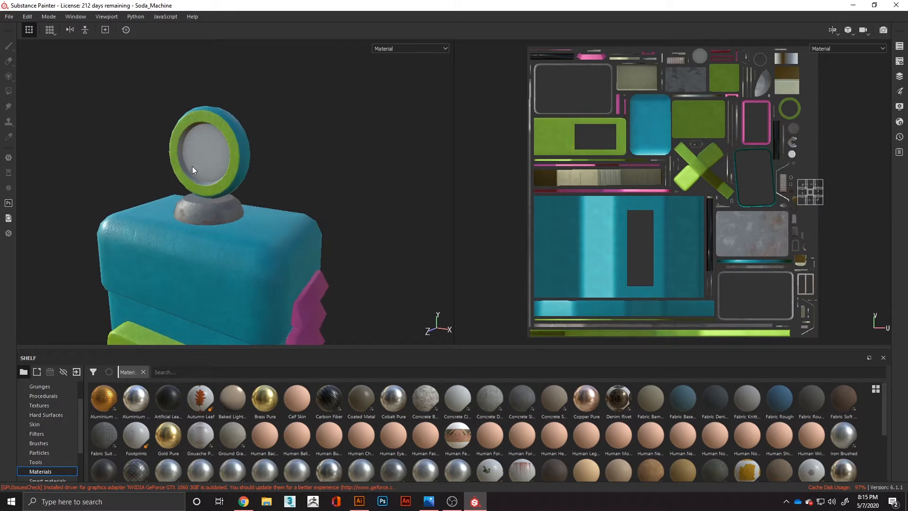
pyautogui.scroll(-3, 383, 287)
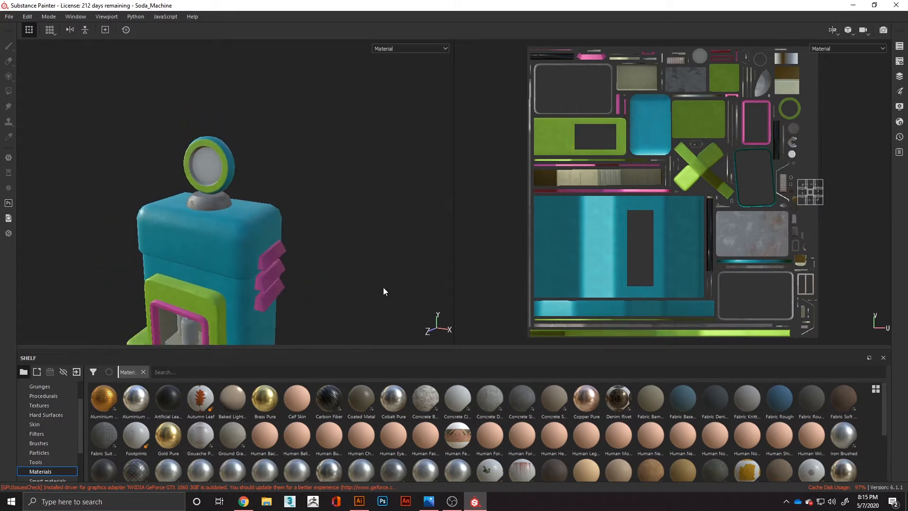
pyautogui.scroll(3, 182, 158)
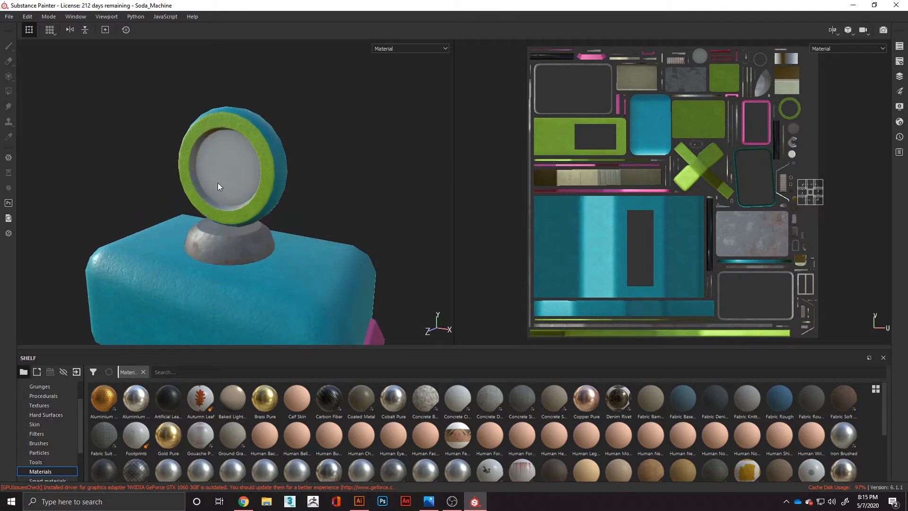
# Add an Emissive channel to the Soda_Machine texture set.
pyautogui.click(900, 90)
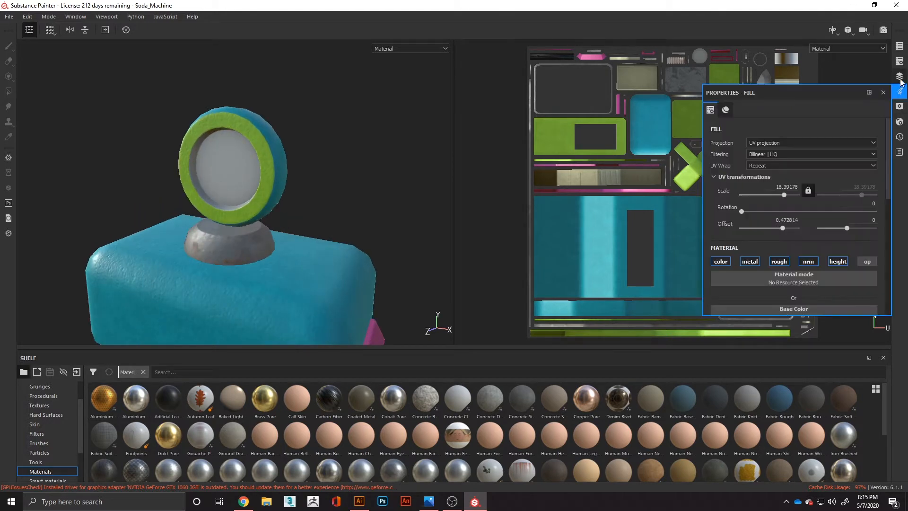
pyautogui.click(899, 77)
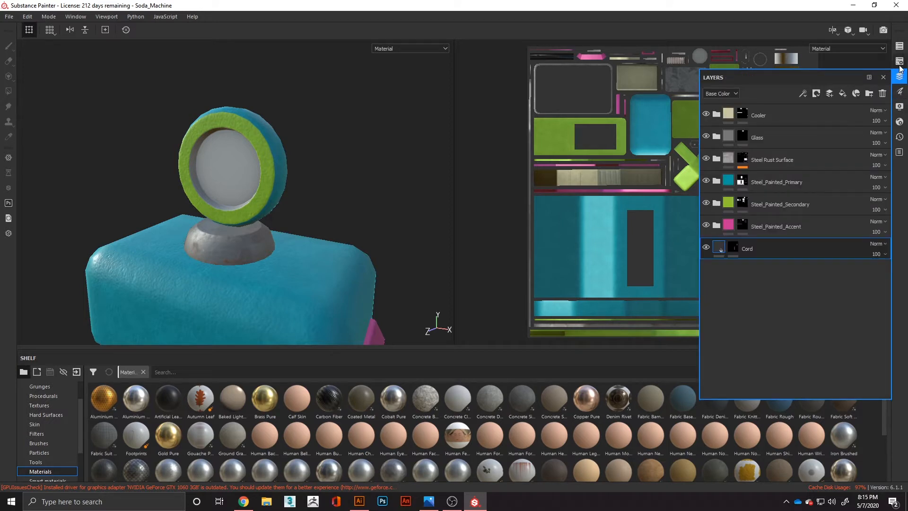
pyautogui.click(899, 63)
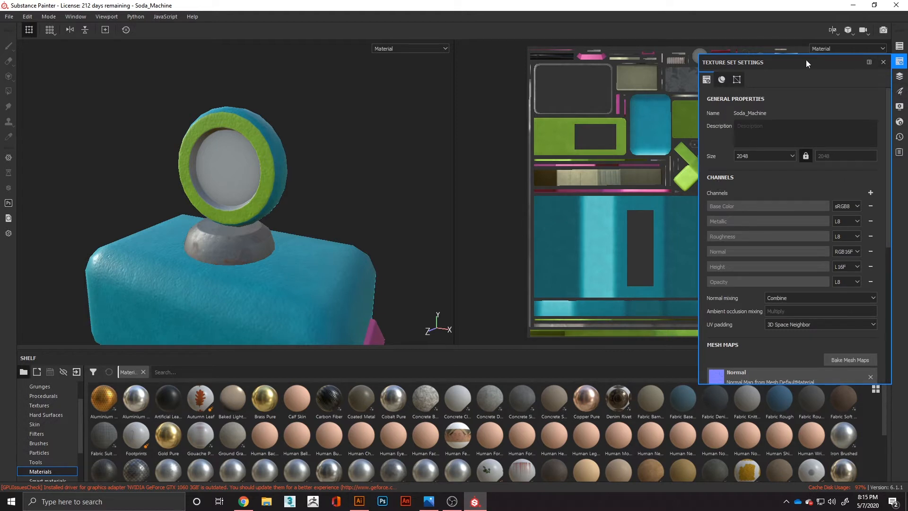
pyautogui.click(870, 193)
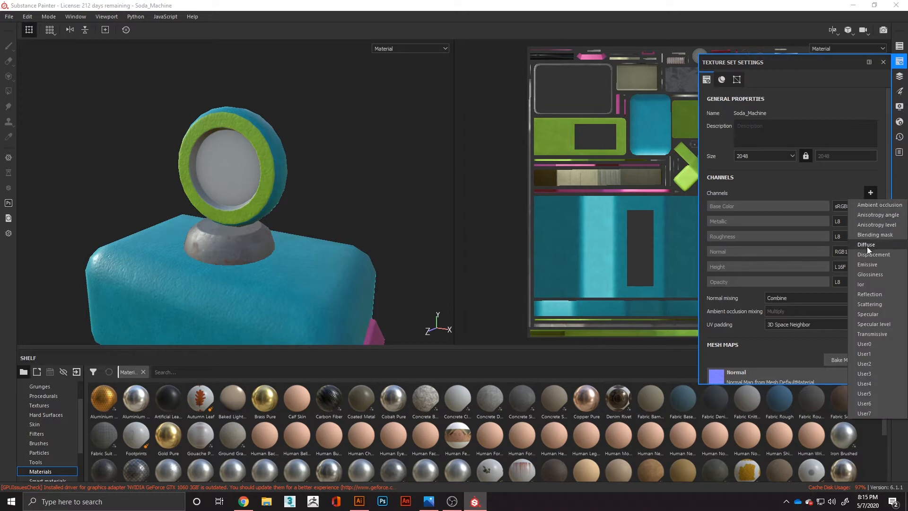
pyautogui.click(867, 265)
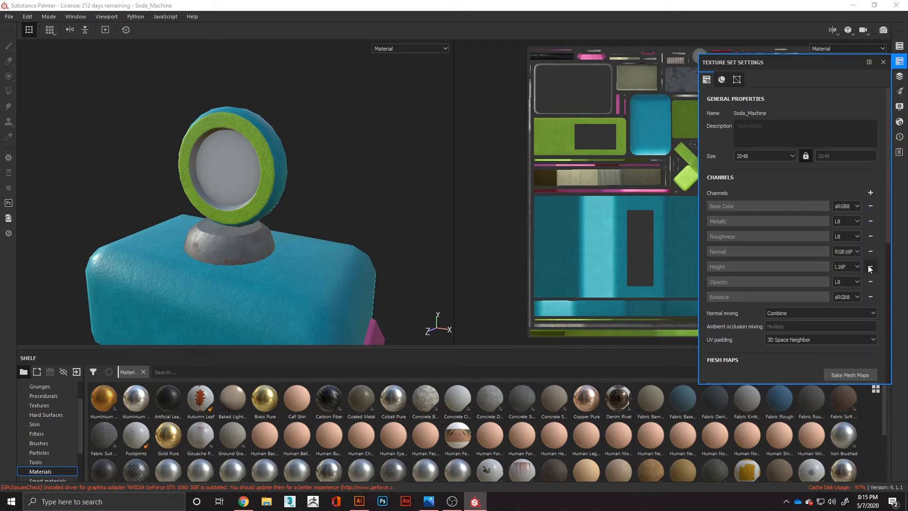
# Add a fill layer at the top of the layer stack, above the Cooler folder.
pyautogui.click(900, 76)
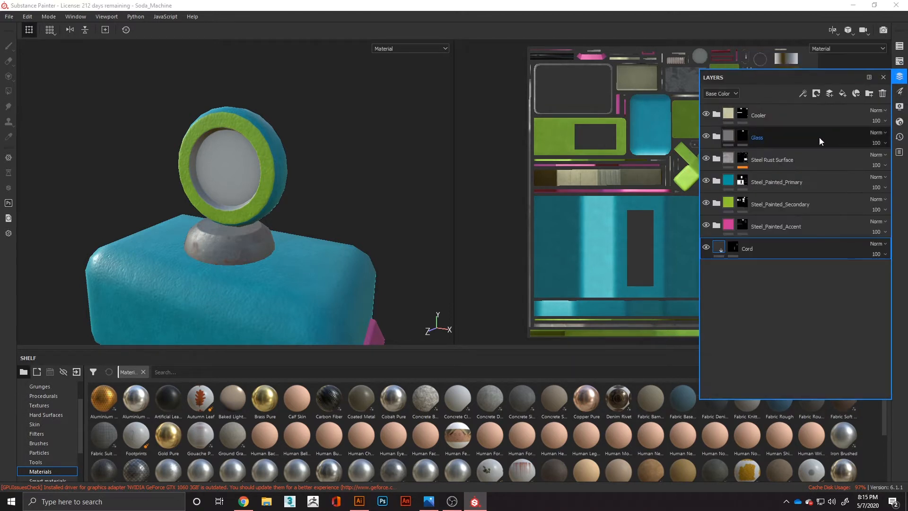
pyautogui.click(844, 109)
pyautogui.click(843, 92)
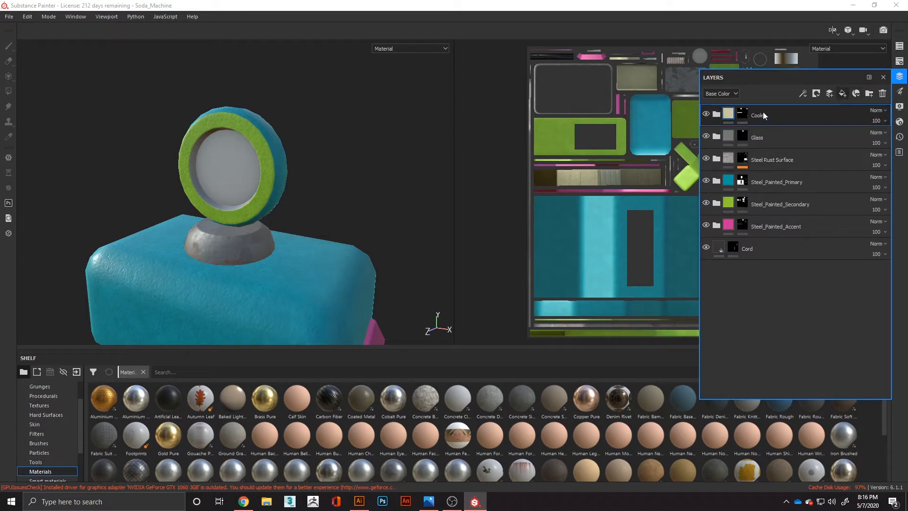
# Disable the color, metal, rough, nrm, height and op channels on the fill layer, keeping only emiss enabled.
pyautogui.click(899, 91)
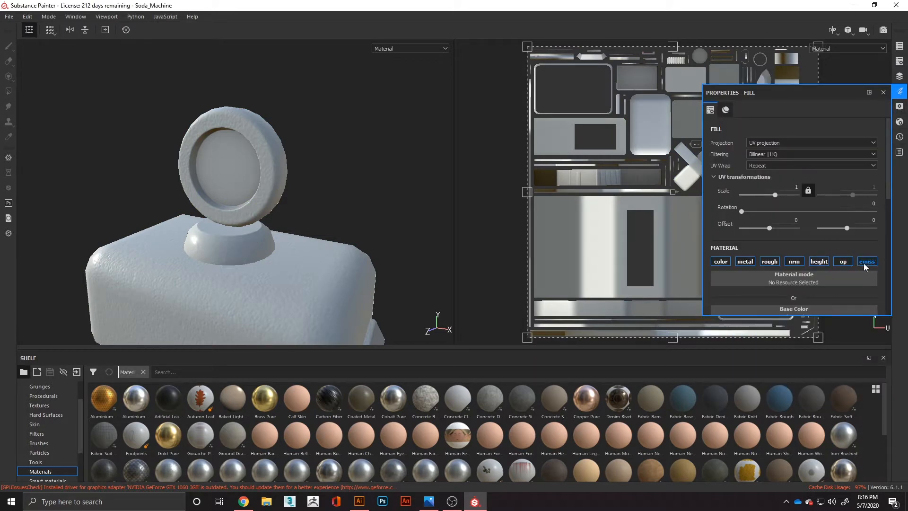
pyautogui.click(719, 261)
pyautogui.click(771, 262)
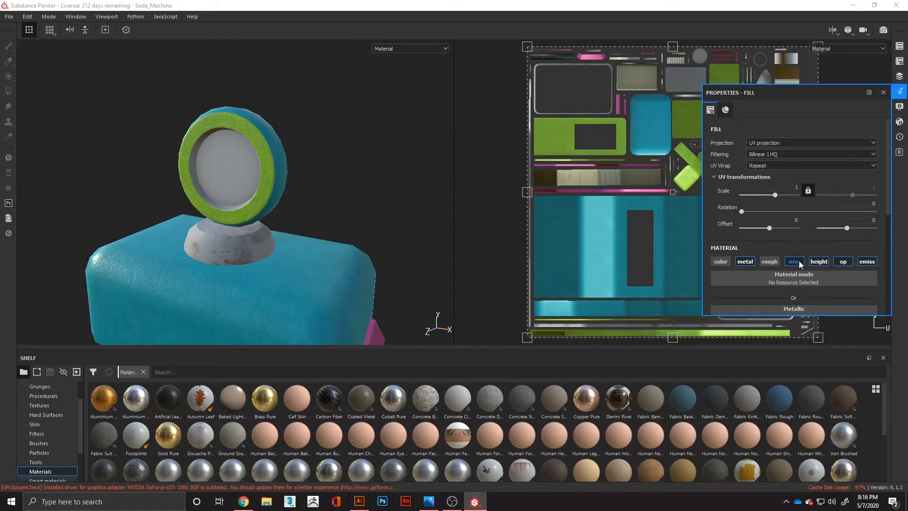
pyautogui.click(819, 263)
pyautogui.click(844, 262)
pyautogui.click(748, 263)
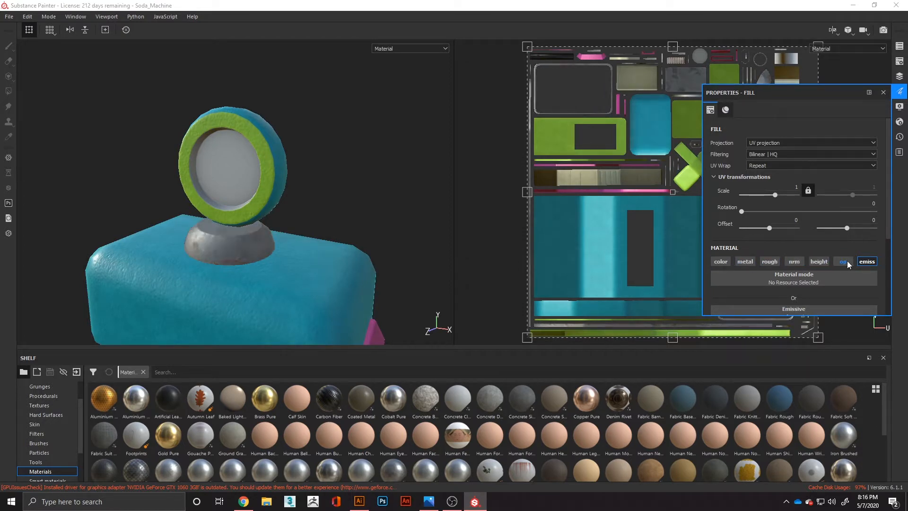
# Set the fill layer's emissive color to a pale yellow of R 0.784, G 0.753, B 0.322.
pyautogui.scroll(-4, 845, 263)
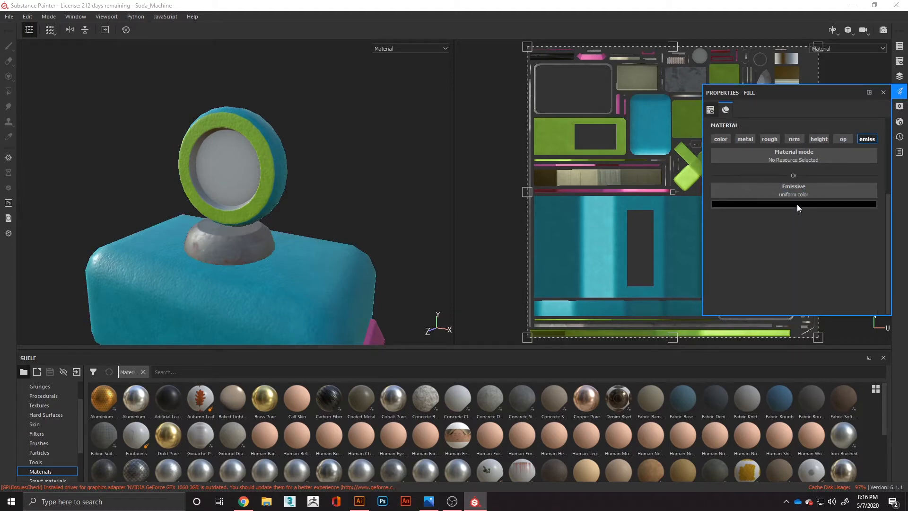
pyautogui.click(797, 203)
pyautogui.moveTo(802, 244); pyautogui.dragTo(907, 223)
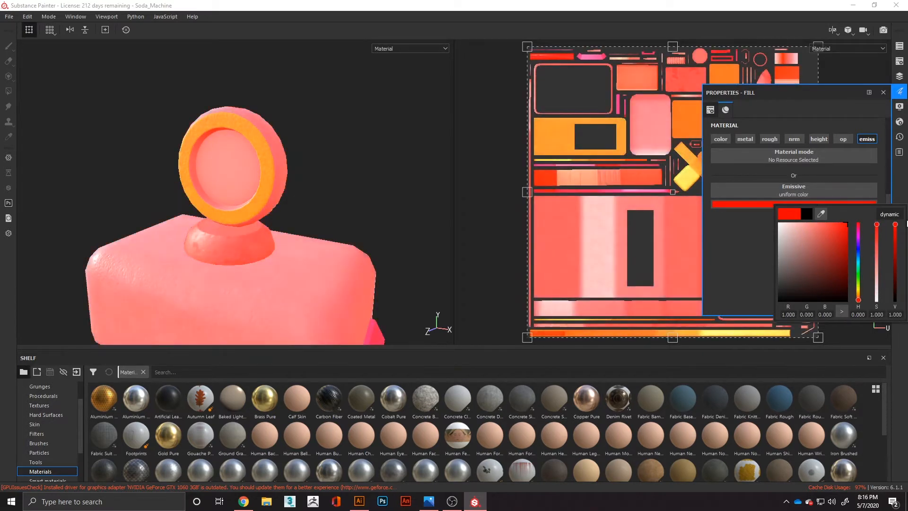
pyautogui.click(858, 272)
pyautogui.moveTo(858, 275); pyautogui.dragTo(860, 280)
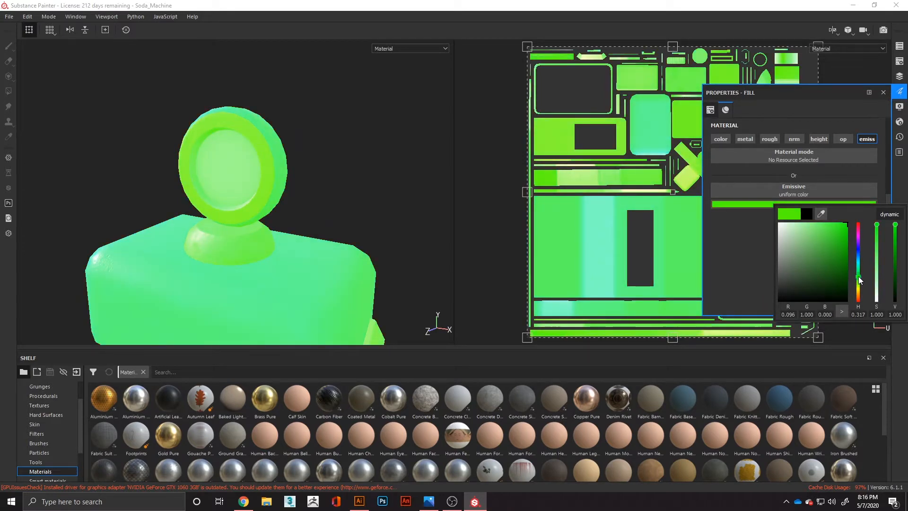
pyautogui.moveTo(792, 234)
pyautogui.mouseDown()
pyautogui.moveTo(755, 218)
pyautogui.moveTo(781, 234)
pyautogui.moveTo(794, 226)
pyautogui.mouseUp()
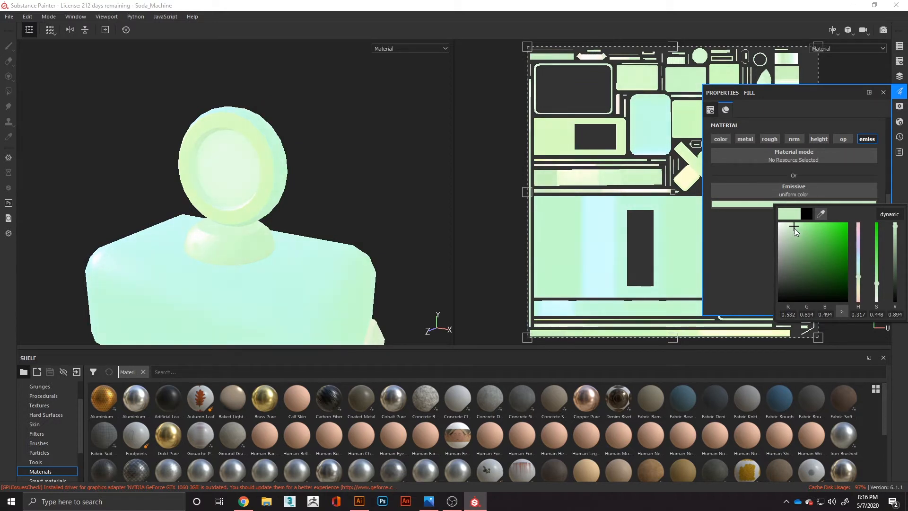
pyautogui.moveTo(859, 277); pyautogui.dragTo(860, 289)
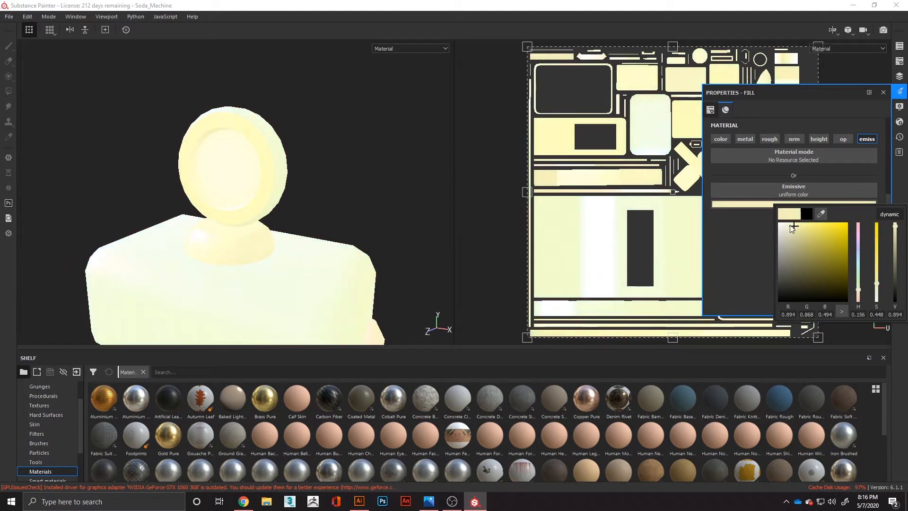
pyautogui.moveTo(793, 227); pyautogui.dragTo(800, 231)
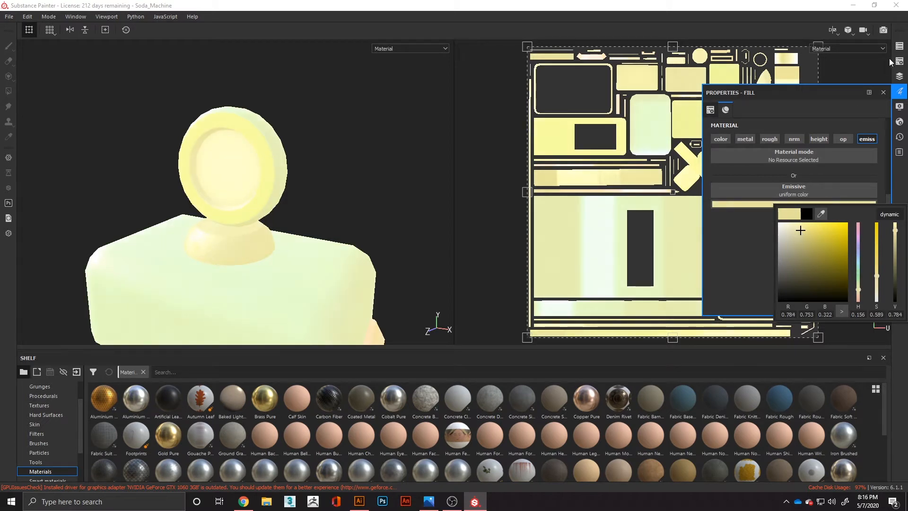
# Rename the new fill layer as Emissive and add a black mask to it.
pyautogui.click(900, 76)
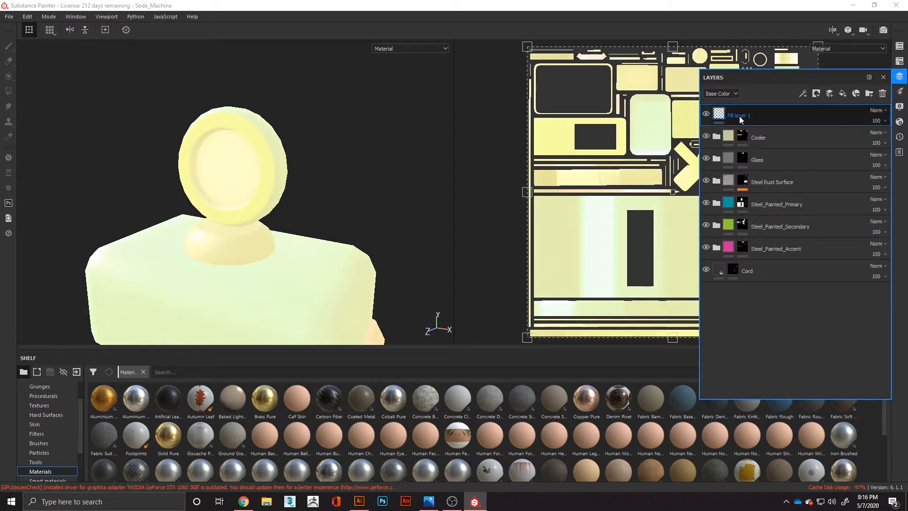
pyautogui.write('Emissive')
pyautogui.press('Return')
pyautogui.rightClick(722, 115)
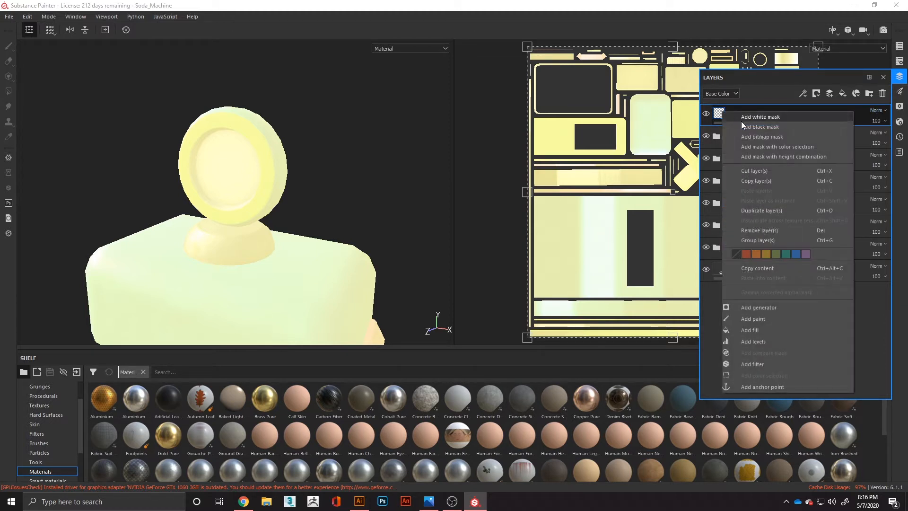
pyautogui.click(741, 121)
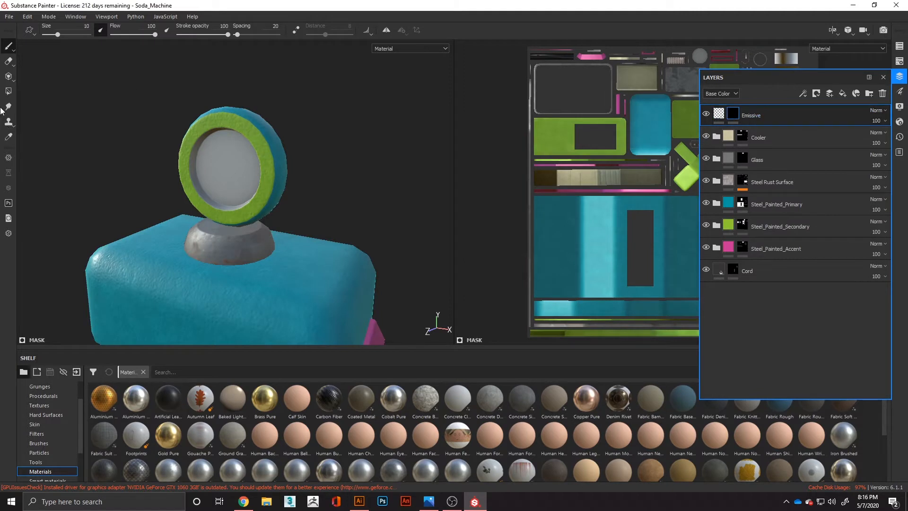
# Reveal the Emissive layer on the round sign's inner face by filling its UV island in the mask with white.
pyautogui.click(8, 91)
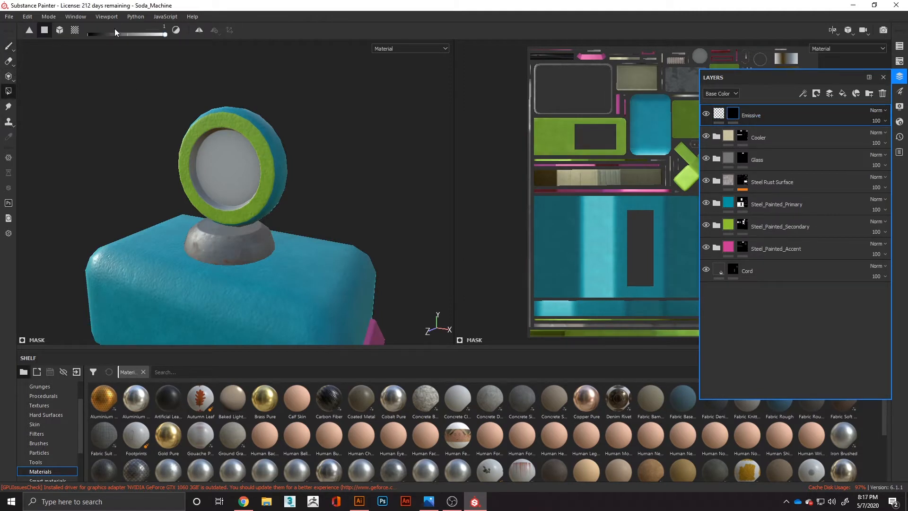
pyautogui.click(75, 31)
pyautogui.click(196, 163)
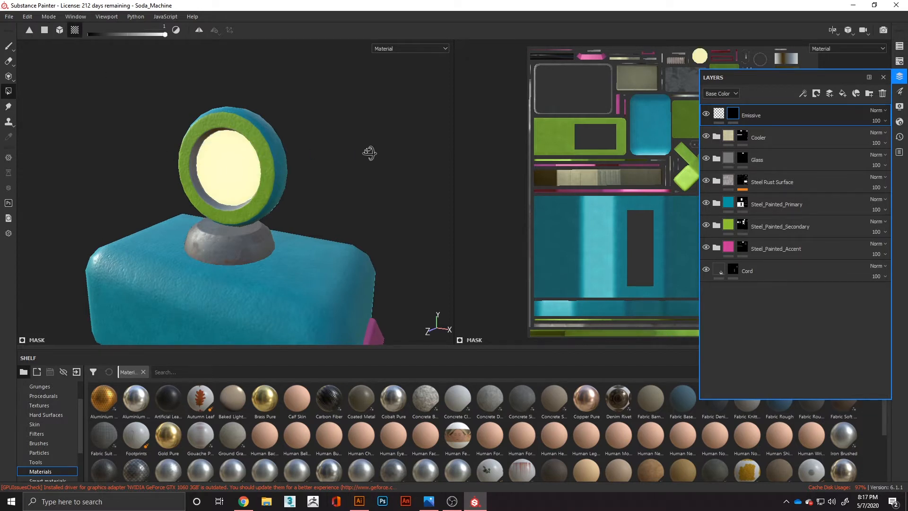
# Inspect the machine's side fins, glass door, shelves and emissive round sign from several angles.
pyautogui.keyDown('alt'); pyautogui.moveTo(367, 152); pyautogui.dragTo(310, 165); pyautogui.keyUp('alt')
pyautogui.keyDown('alt'); pyautogui.moveTo(310, 166); pyautogui.dragTo(274, 80, button='middle'); pyautogui.keyUp('alt')
pyautogui.keyDown('alt'); pyautogui.moveTo(305, 165); pyautogui.dragTo(318, 60, button='middle'); pyautogui.keyUp('alt')
pyautogui.keyDown('alt'); pyautogui.moveTo(369, 248); pyautogui.dragTo(399, 246); pyautogui.keyUp('alt')
pyautogui.scroll(-3, 401, 239)
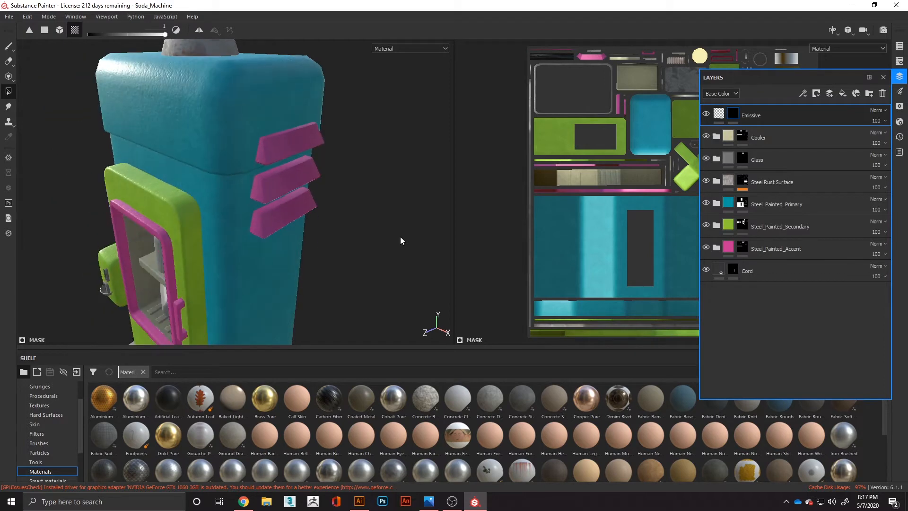
pyautogui.keyDown('alt'); pyautogui.moveTo(392, 232); pyautogui.dragTo(414, 171, button='middle'); pyautogui.keyUp('alt')
pyautogui.keyDown('alt'); pyautogui.moveTo(391, 184); pyautogui.dragTo(426, 154); pyautogui.keyUp('alt')
pyautogui.keyDown('alt'); pyautogui.moveTo(407, 147); pyautogui.dragTo(456, 120, button='right'); pyautogui.keyUp('alt')
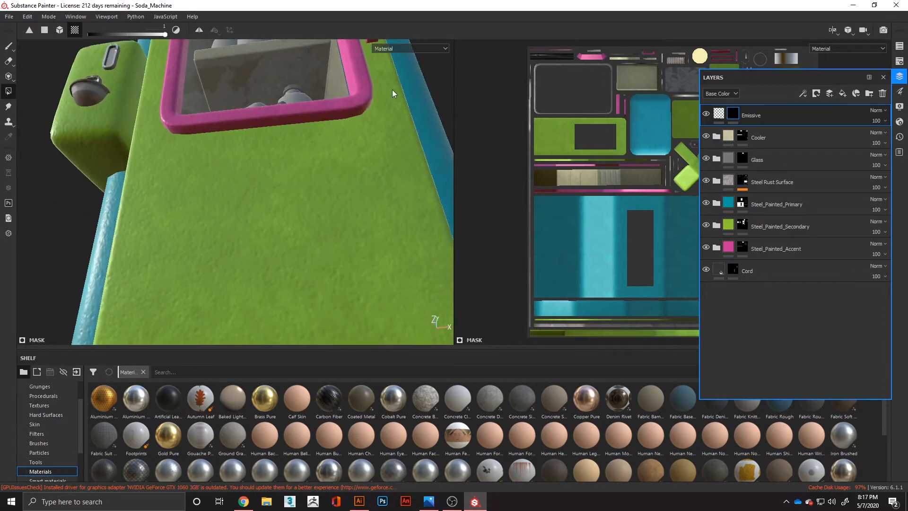
pyautogui.keyDown('alt'); pyautogui.moveTo(393, 93); pyautogui.dragTo(356, 246, button='middle'); pyautogui.keyUp('alt')
pyautogui.keyDown('alt'); pyautogui.moveTo(355, 246); pyautogui.dragTo(284, 300); pyautogui.keyUp('alt')
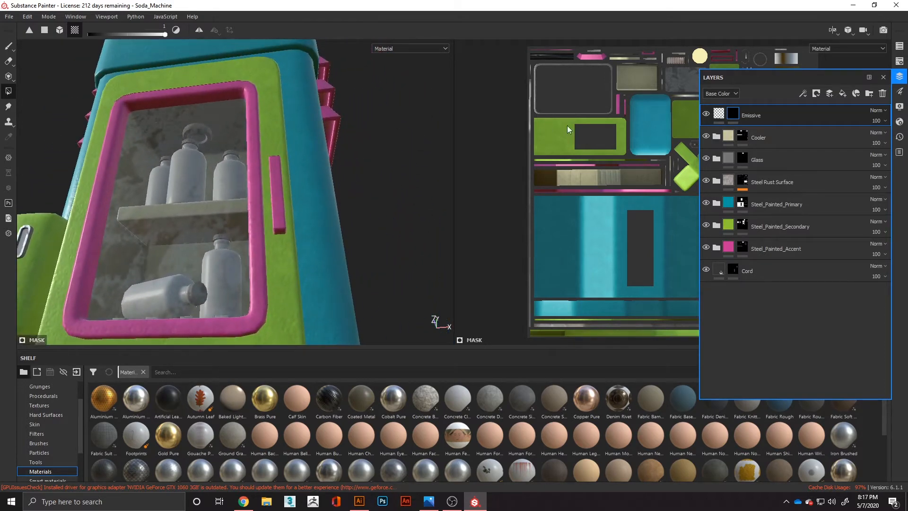
pyautogui.keyDown('alt'); pyautogui.moveTo(427, 109); pyautogui.dragTo(374, 176); pyautogui.keyUp('alt')
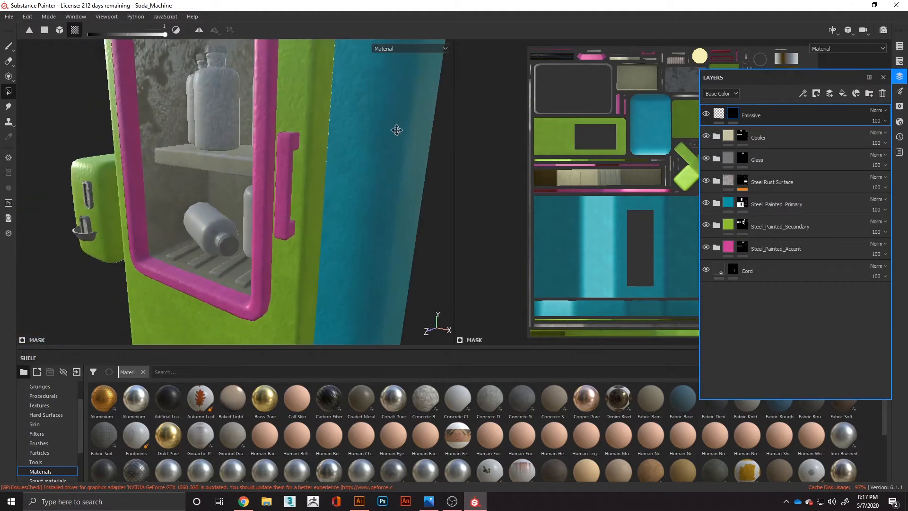
pyautogui.keyDown('alt'); pyautogui.moveTo(397, 130); pyautogui.dragTo(288, 320, button='middle'); pyautogui.keyUp('alt')
pyautogui.keyDown('alt'); pyautogui.moveTo(333, 160); pyautogui.dragTo(295, 280, button='middle'); pyautogui.keyUp('alt')
pyautogui.scroll(2, 331, 158)
pyautogui.scroll(-5, 328, 140)
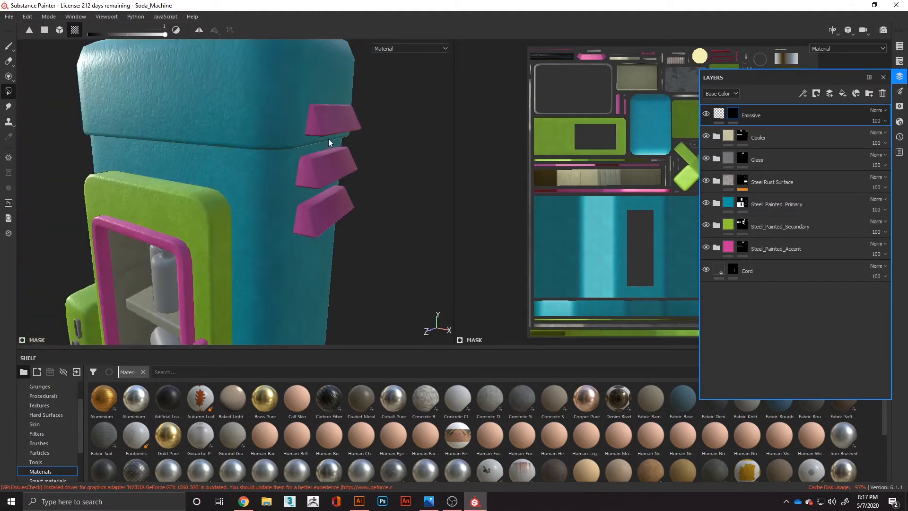
pyautogui.keyDown('alt'); pyautogui.moveTo(329, 138); pyautogui.dragTo(319, 236, button='middle'); pyautogui.keyUp('alt')
pyautogui.keyDown('alt'); pyautogui.moveTo(353, 131); pyautogui.dragTo(339, 153); pyautogui.keyUp('alt')
pyautogui.keyDown('alt'); pyautogui.moveTo(339, 154); pyautogui.dragTo(403, 236, button='middle'); pyautogui.keyUp('alt')
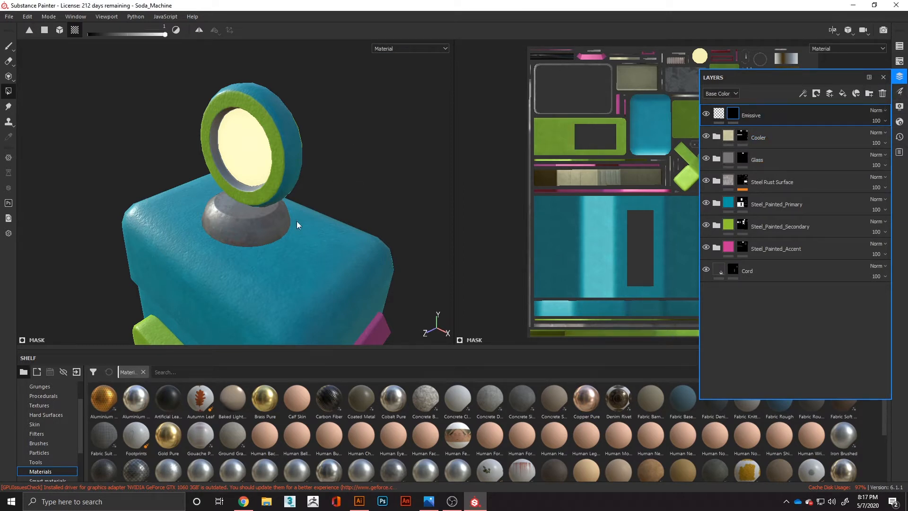
pyautogui.keyDown('alt'); pyautogui.moveTo(297, 220); pyautogui.dragTo(349, 191); pyautogui.keyUp('alt')
pyautogui.keyDown('alt'); pyautogui.moveTo(349, 190); pyautogui.dragTo(411, 200, button='right'); pyautogui.keyUp('alt')
pyautogui.keyDown('alt'); pyautogui.moveTo(410, 199); pyautogui.dragTo(299, 172, button='middle'); pyautogui.keyUp('alt')
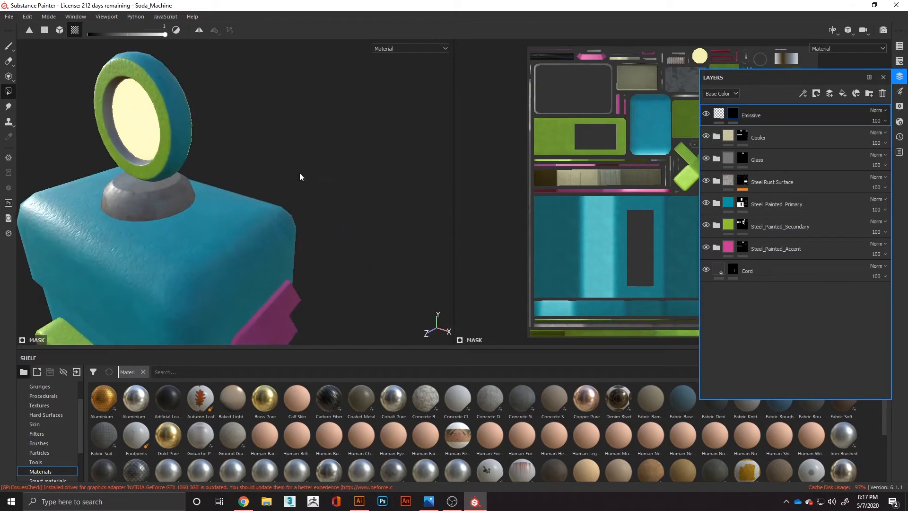
pyautogui.keyDown('alt'); pyautogui.moveTo(268, 194); pyautogui.dragTo(373, 190); pyautogui.keyUp('alt')
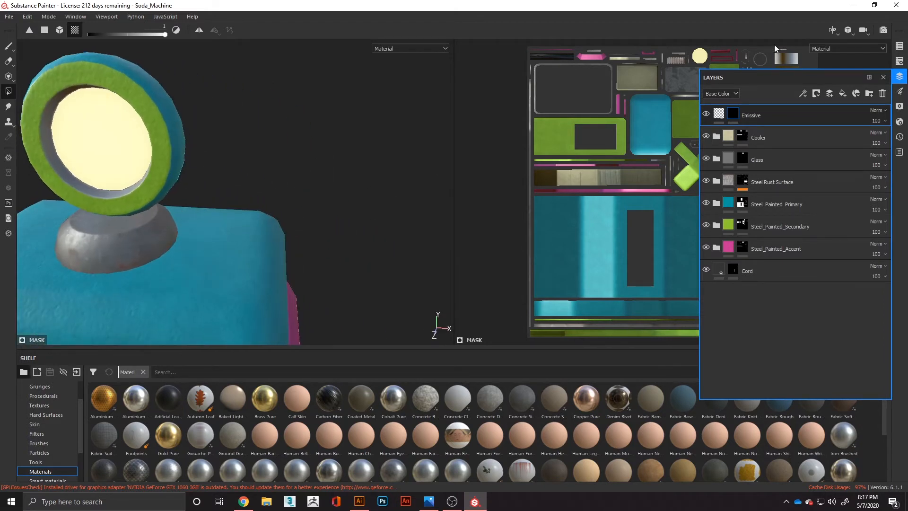
# Render the machine in Iray with the Studio 03 environment map and an environment exposure of -2.18.
pyautogui.click(886, 33)
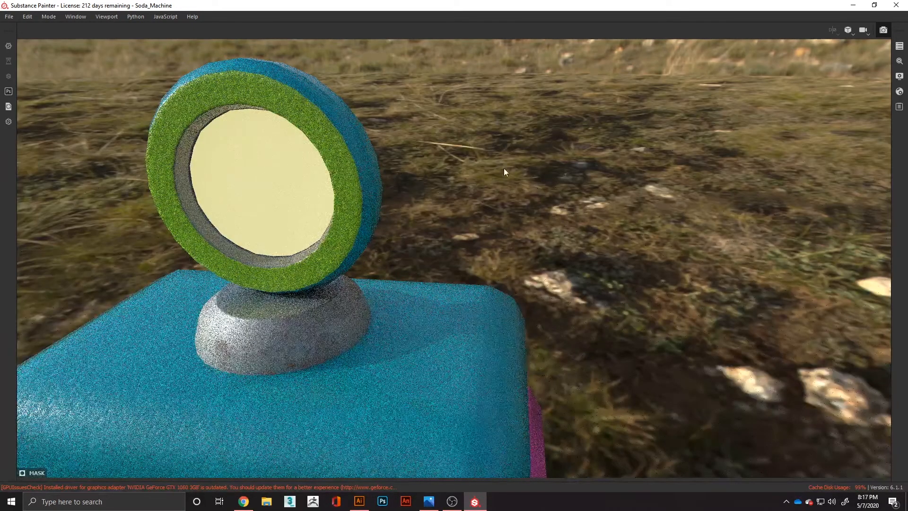
pyautogui.click(900, 61)
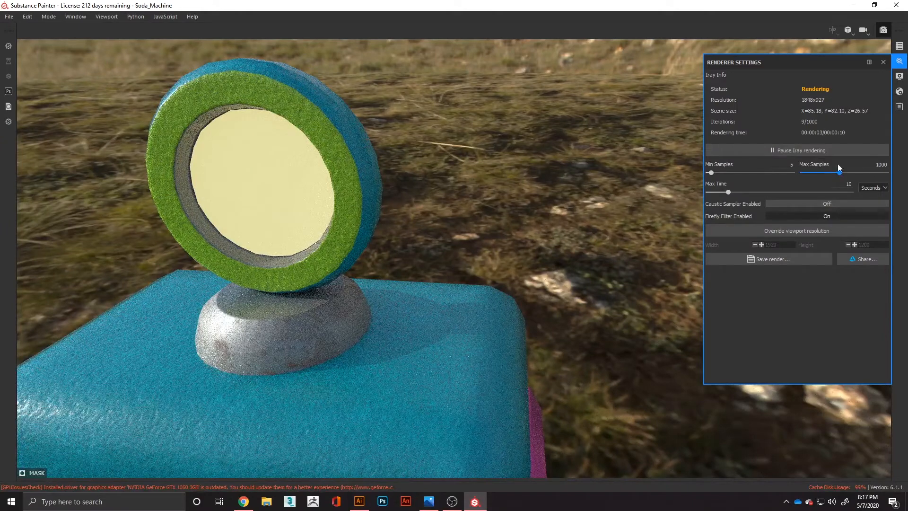
pyautogui.click(899, 77)
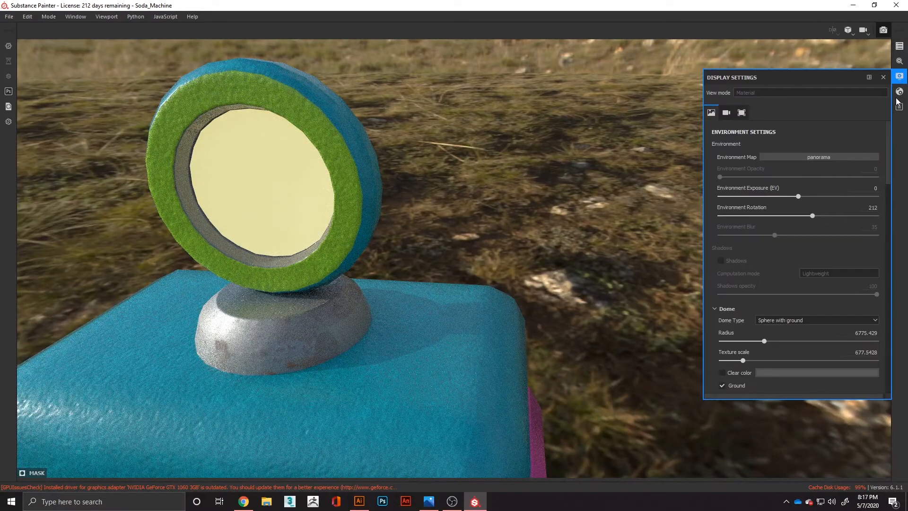
pyautogui.click(847, 157)
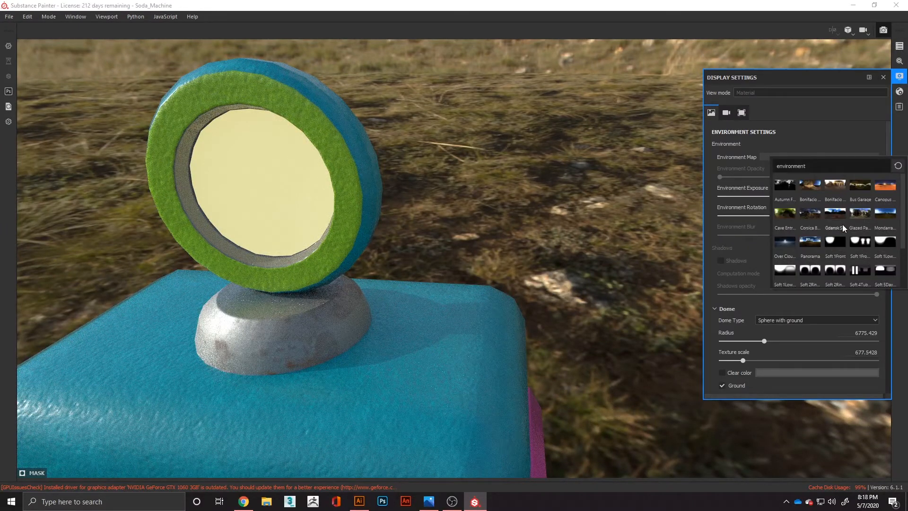
pyautogui.scroll(-2, 884, 221)
pyautogui.click(813, 244)
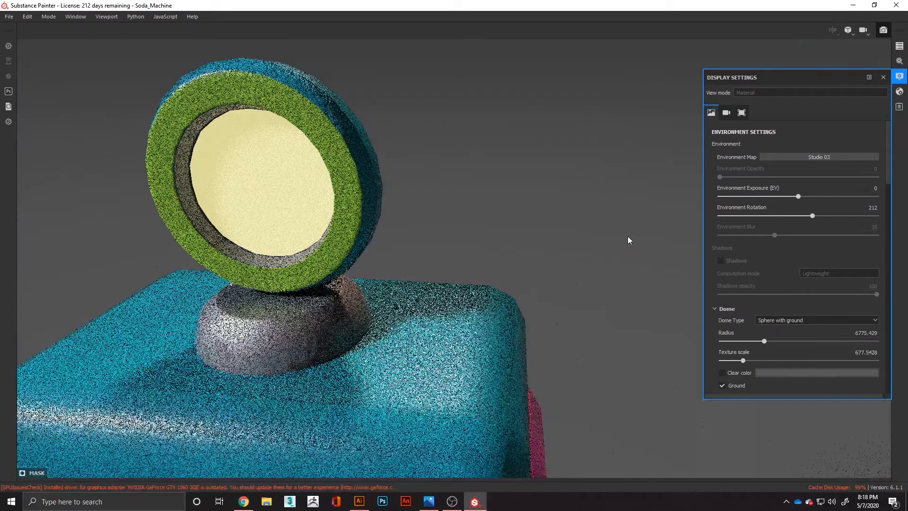
pyautogui.click(781, 197)
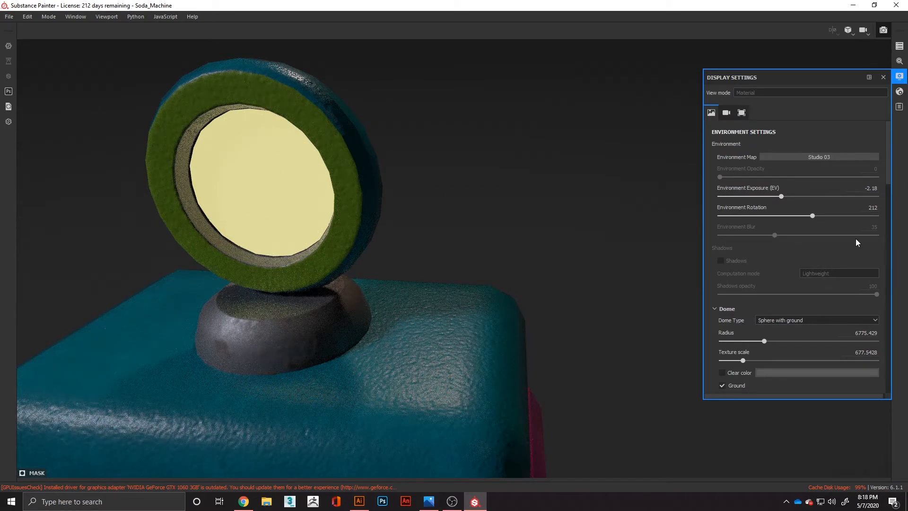
# Lower the main shader's emissive intensity to 0 to see the render without the sign's glow.
pyautogui.click(899, 94)
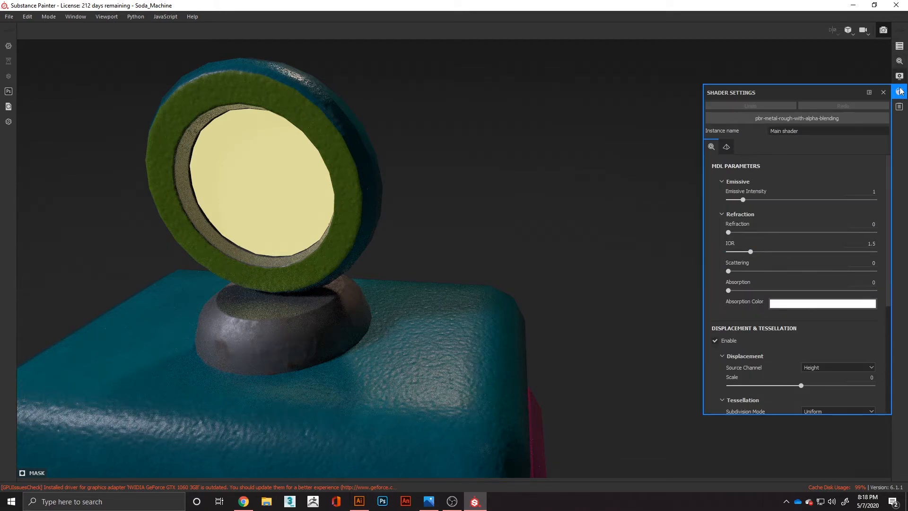
pyautogui.scroll(-1, 717, 263)
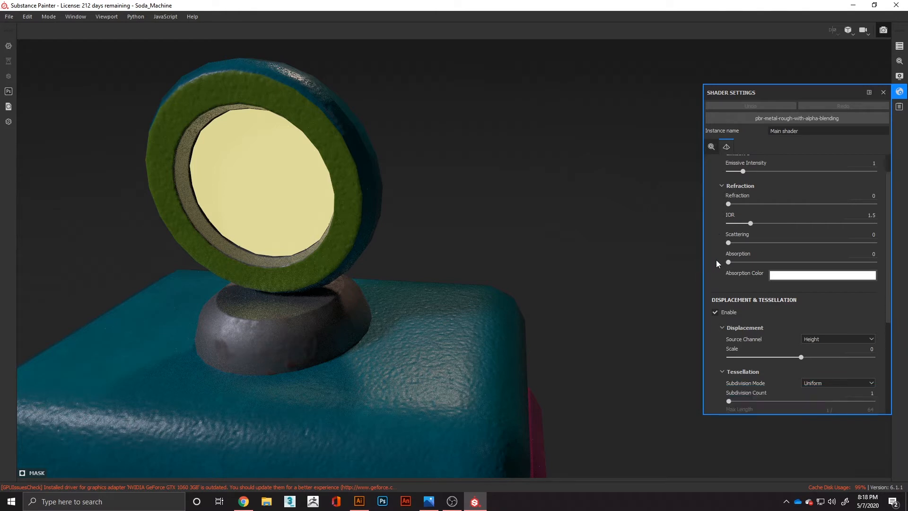
pyautogui.scroll(1, 721, 252)
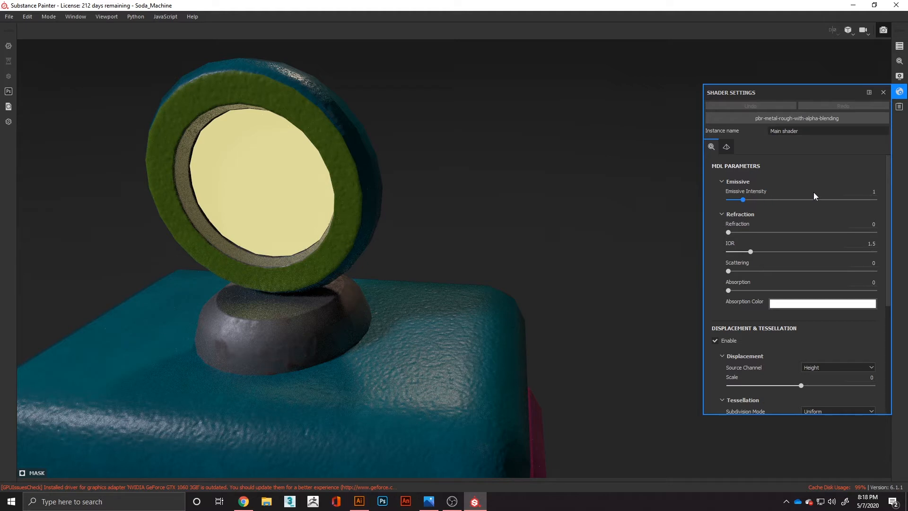
pyautogui.moveTo(743, 202); pyautogui.dragTo(723, 204)
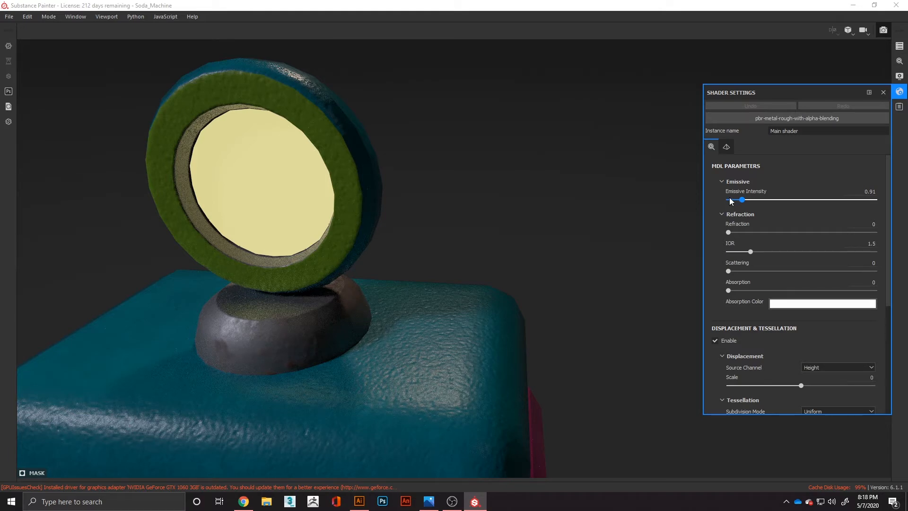
pyautogui.click(731, 202)
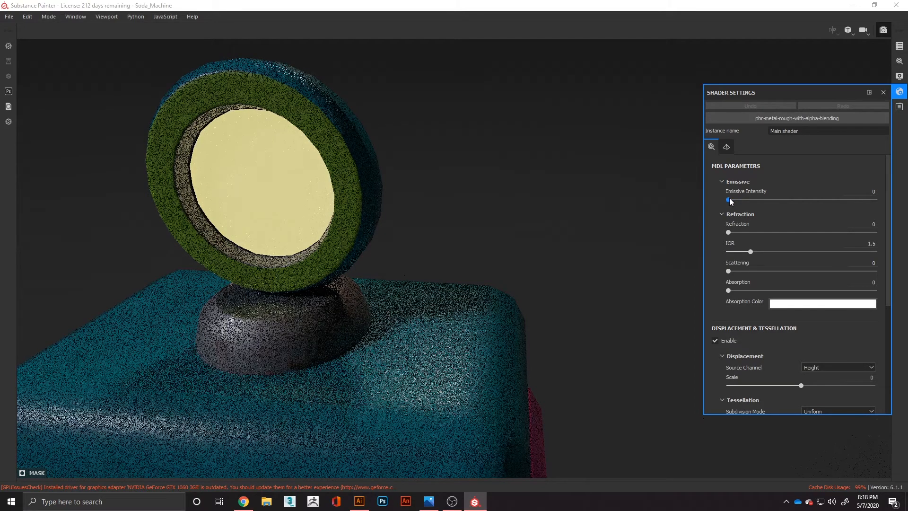
pyautogui.moveTo(729, 198); pyautogui.dragTo(720, 201)
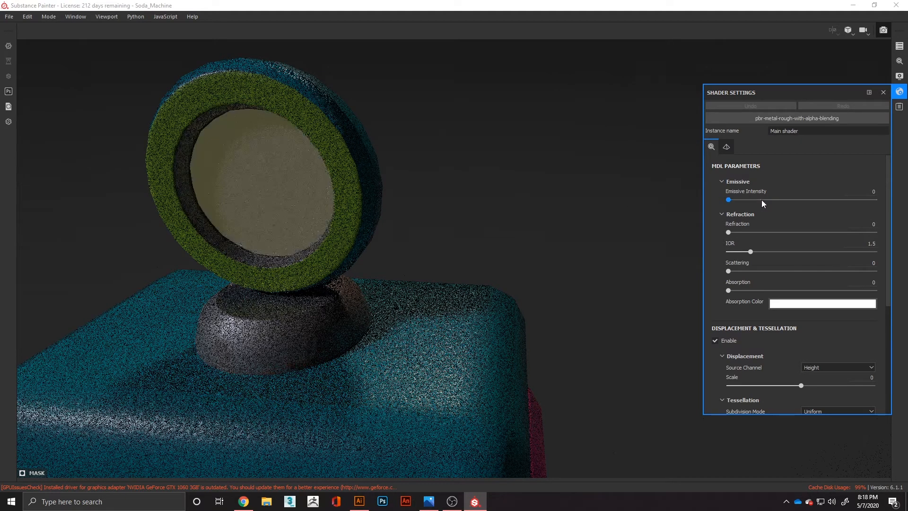
# Try the shader's emissive intensity at 4.84 and 2.45, settling on a value of 2.
pyautogui.click(799, 199)
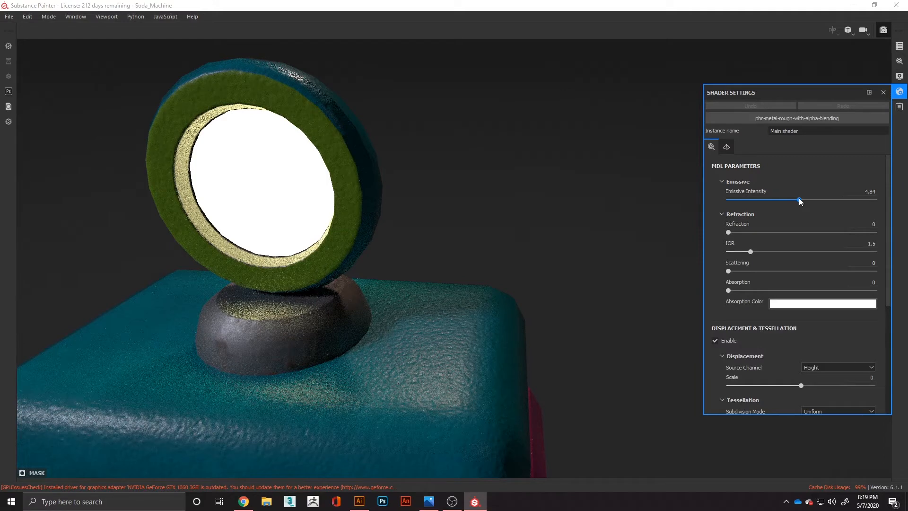
pyautogui.moveTo(798, 198); pyautogui.dragTo(764, 200)
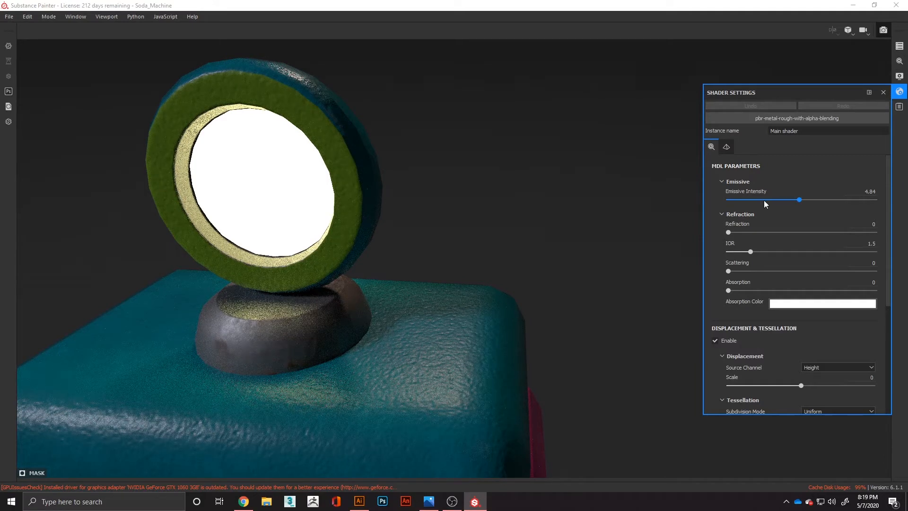
pyautogui.click(866, 192)
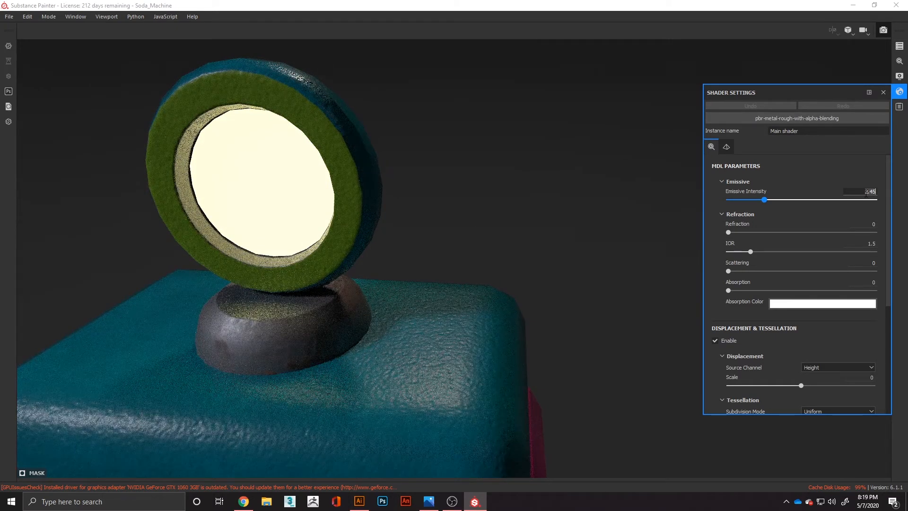
pyautogui.press('BackSpace')
pyautogui.press('BackSpace')
pyautogui.press('BackSpace')
pyautogui.press('Return')
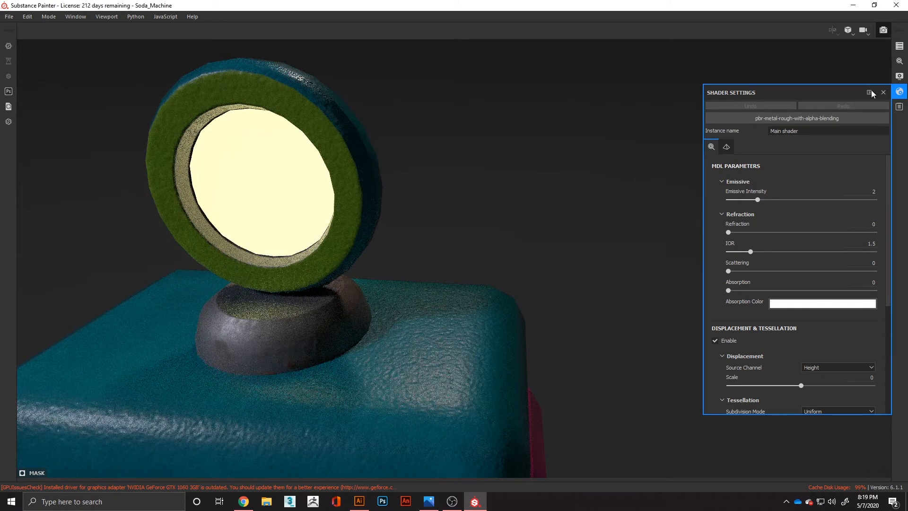
# Return to painting mode and reveal the Emissive layer on the recessed inner faces of the three side fins by filling them white in its mask.
pyautogui.click(887, 29)
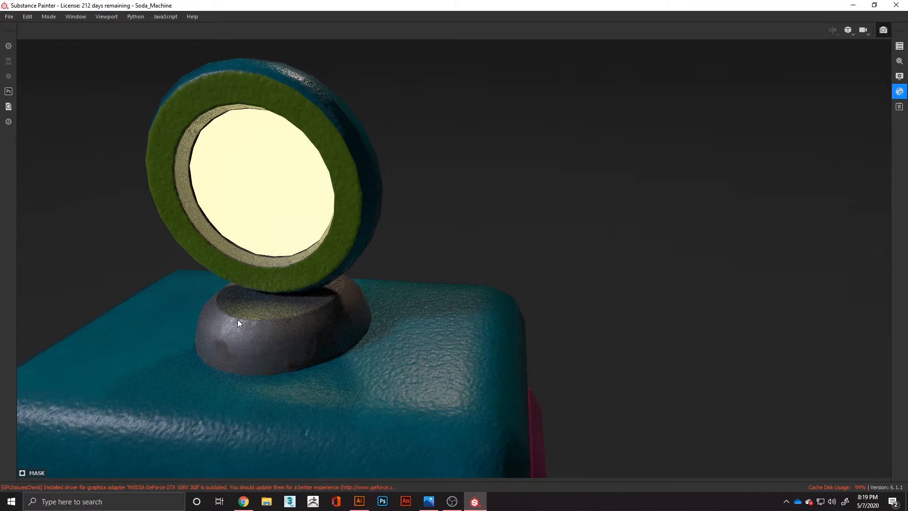
pyautogui.press('F9')
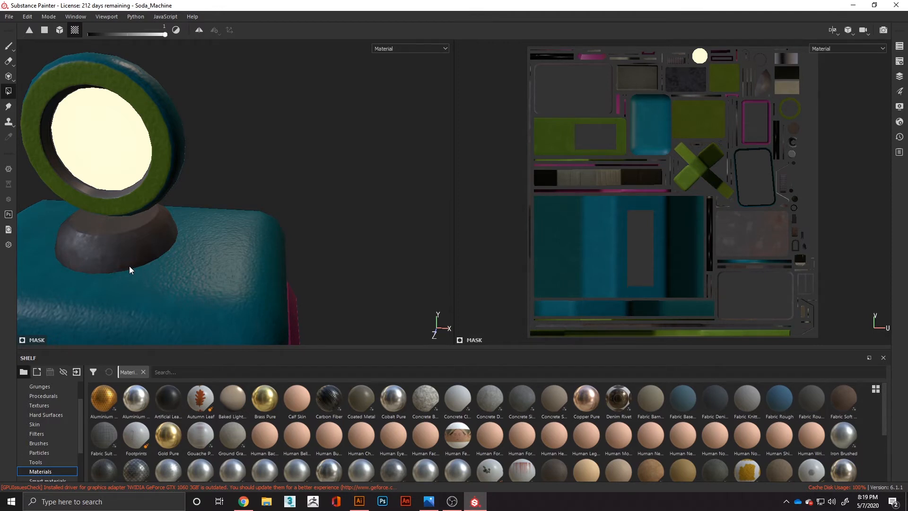
pyautogui.scroll(3, 151, 242)
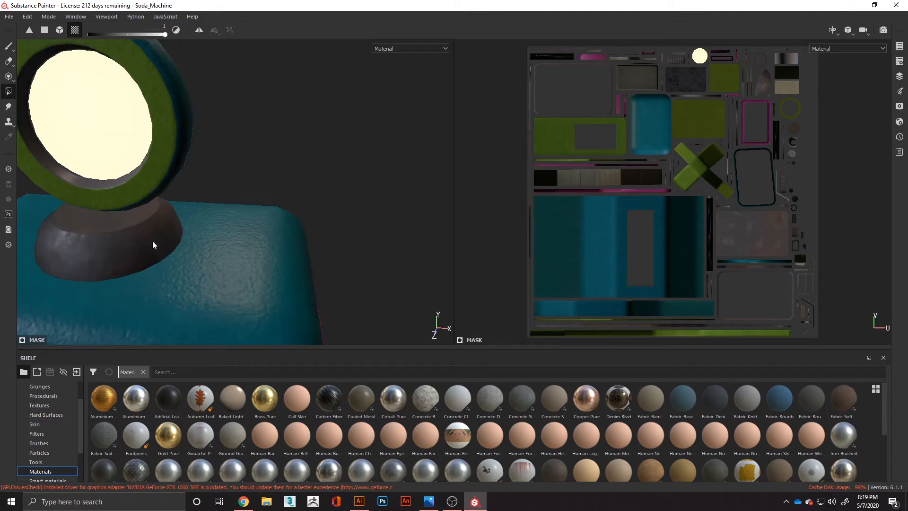
pyautogui.scroll(-3, 164, 245)
pyautogui.scroll(-4, 165, 245)
pyautogui.keyDown('alt'); pyautogui.moveTo(257, 252); pyautogui.dragTo(315, 138, button='middle'); pyautogui.keyUp('alt')
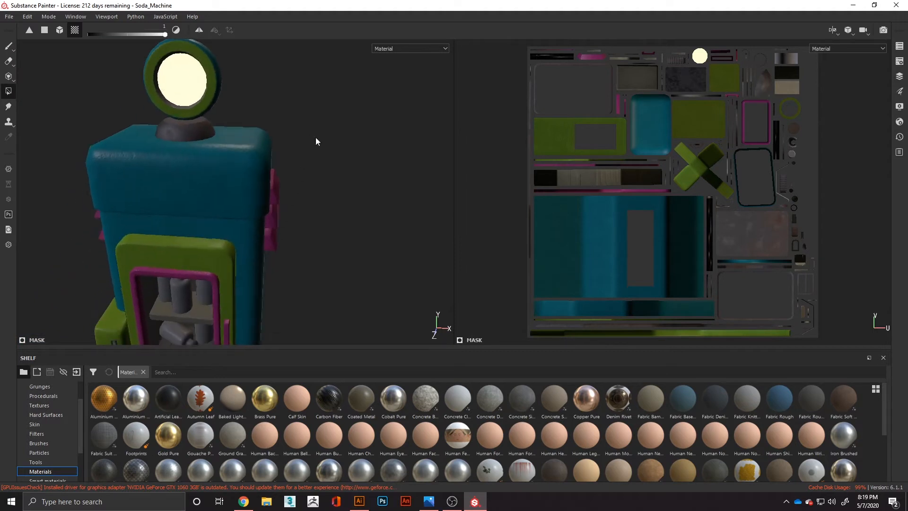
pyautogui.keyDown('alt'); pyautogui.moveTo(341, 205); pyautogui.dragTo(369, 200); pyautogui.keyUp('alt')
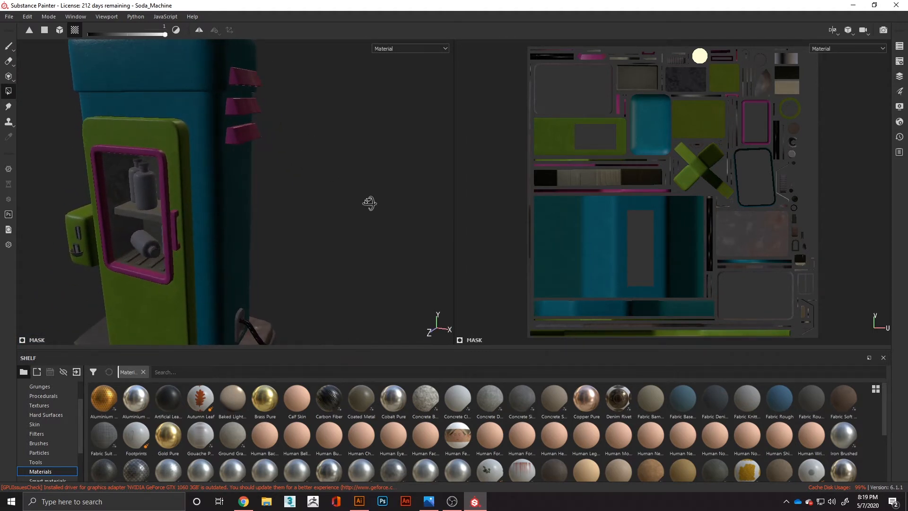
pyautogui.moveTo(298, 190)
pyautogui.keyDown('alt'); pyautogui.mouseDown()
pyautogui.moveTo(377, 274)
pyautogui.moveTo(284, 172)
pyautogui.moveTo(314, 95)
pyautogui.moveTo(290, 176)
pyautogui.moveTo(336, 154)
pyautogui.moveTo(325, 85)
pyautogui.moveTo(231, 178)
pyautogui.moveTo(283, 193)
pyautogui.mouseUp(); pyautogui.keyUp('alt')
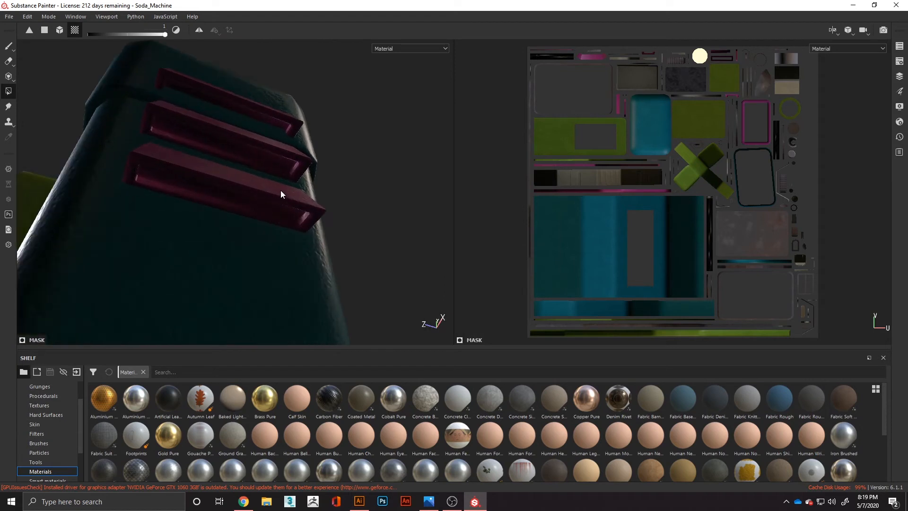
pyautogui.click(900, 79)
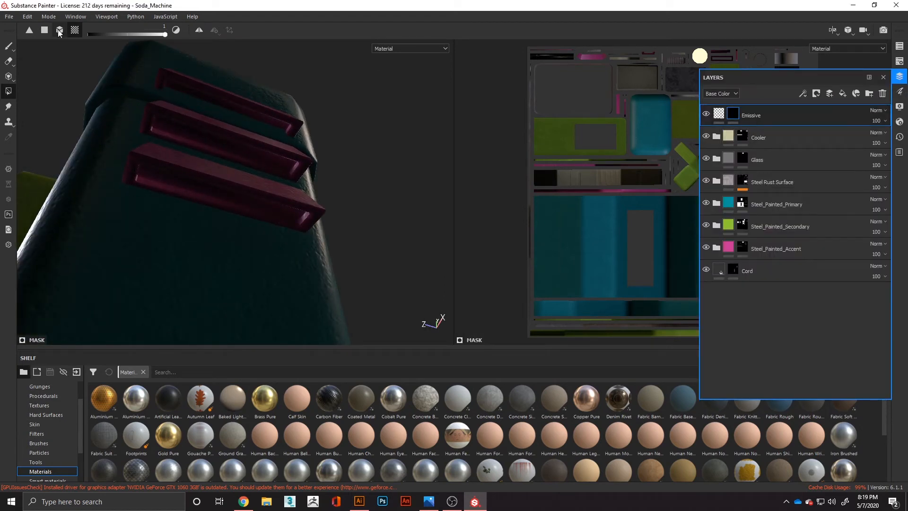
pyautogui.click(220, 196)
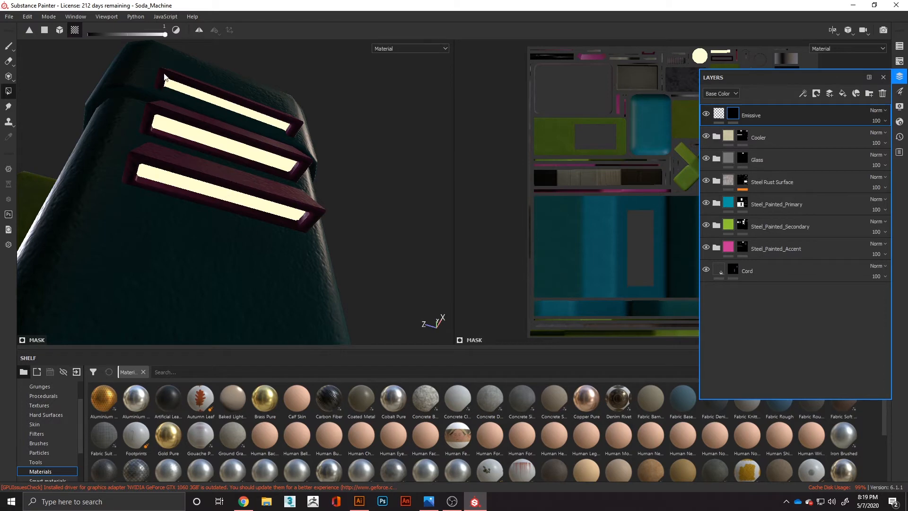
pyautogui.keyDown('alt'); pyautogui.moveTo(164, 75); pyautogui.dragTo(312, 148); pyautogui.keyUp('alt')
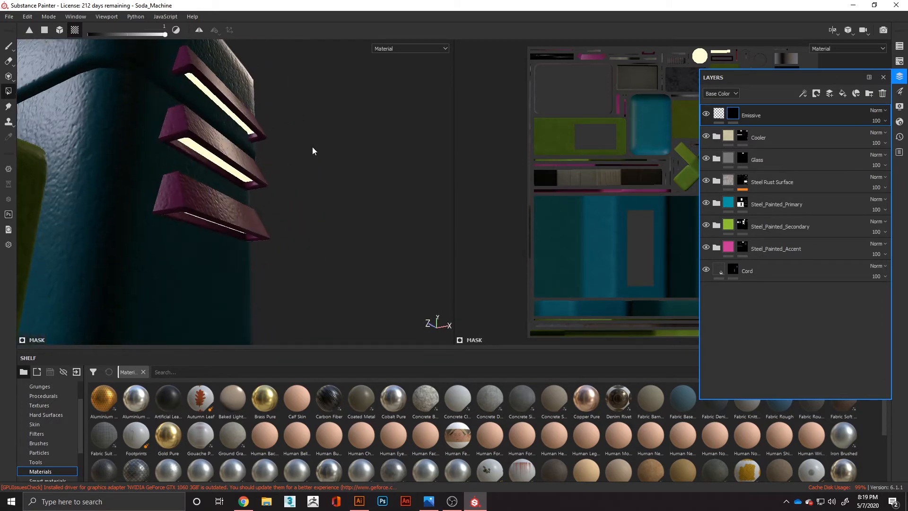
# Set the main shader's emissive intensity to 5.
pyautogui.click(899, 122)
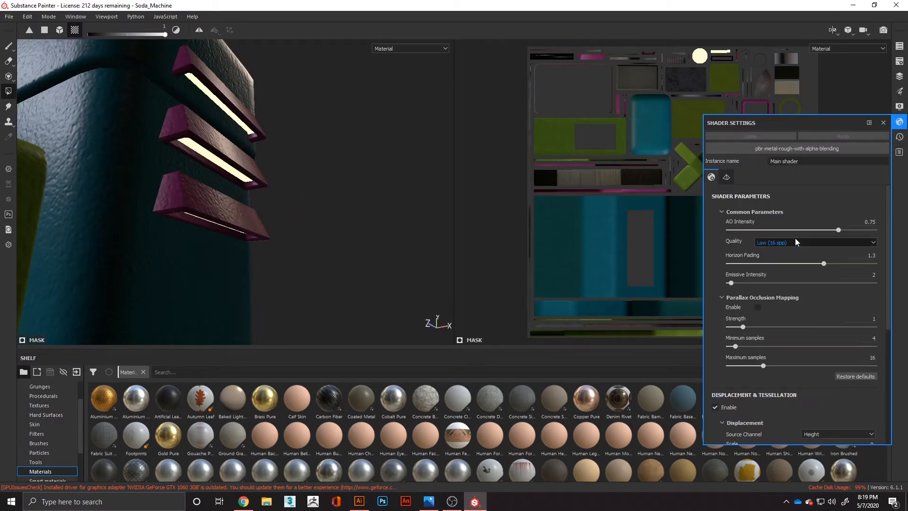
pyautogui.scroll(-3, 763, 341)
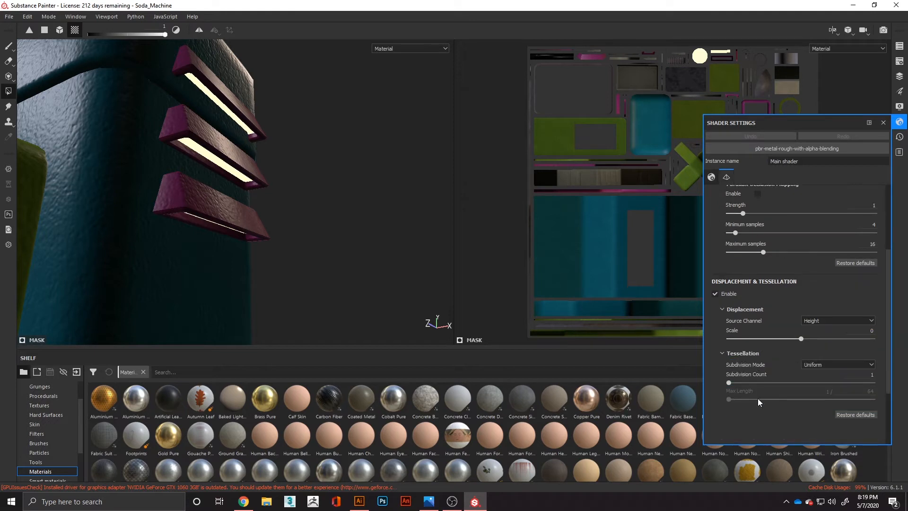
pyautogui.scroll(2, 804, 331)
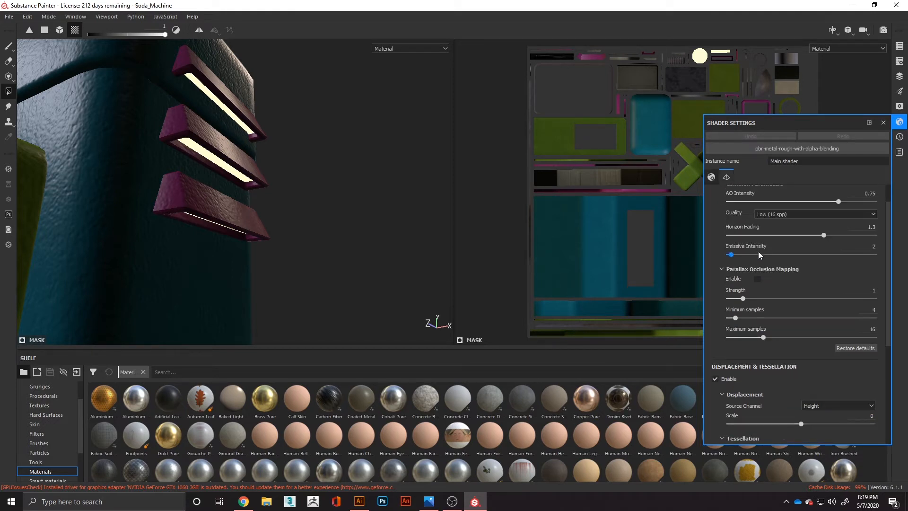
pyautogui.click(873, 246)
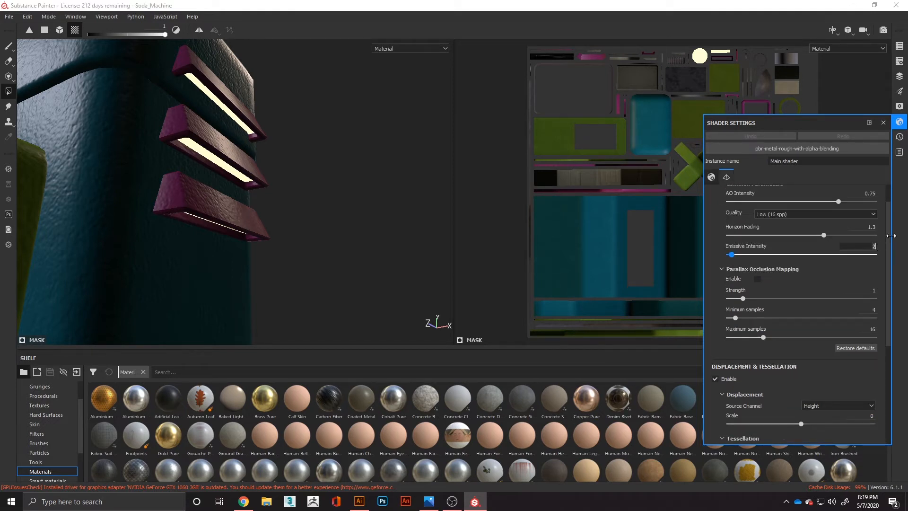
pyautogui.write('5')
pyautogui.press('Return')
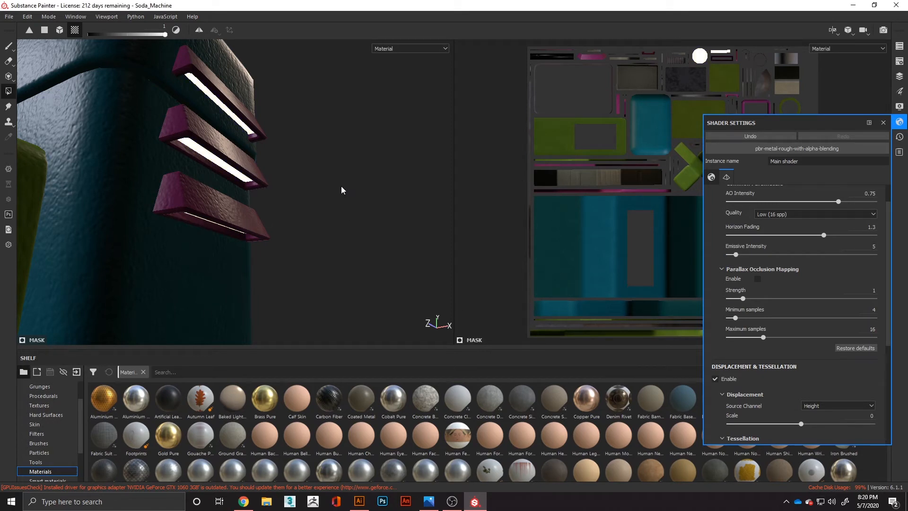
# Examine the glow of the round sign and side fins from several angles above and below the machine.
pyautogui.keyDown('alt'); pyautogui.moveTo(332, 185); pyautogui.dragTo(321, 202); pyautogui.keyUp('alt')
pyautogui.scroll(3, 302, 218)
pyautogui.scroll(-4, 303, 220)
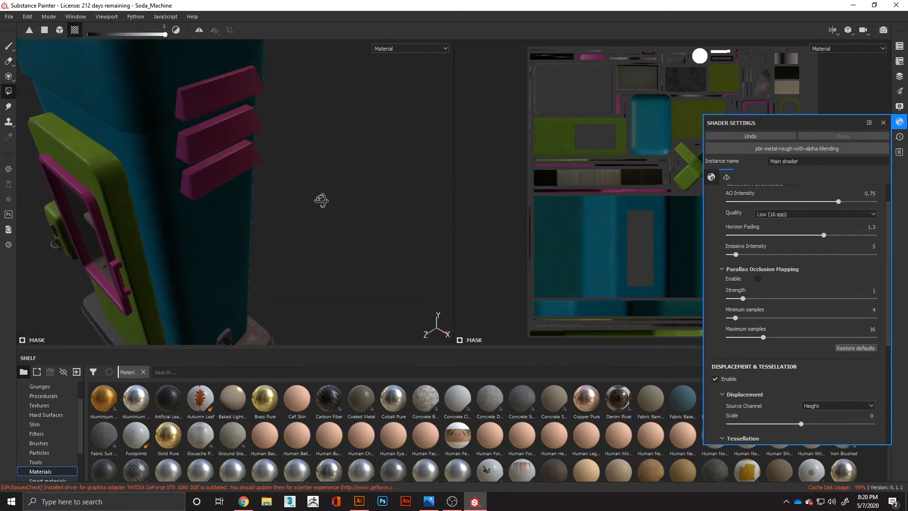
pyautogui.keyDown('alt'); pyautogui.moveTo(321, 202); pyautogui.dragTo(437, 378, button='middle'); pyautogui.keyUp('alt')
pyautogui.scroll(-4, 289, 201)
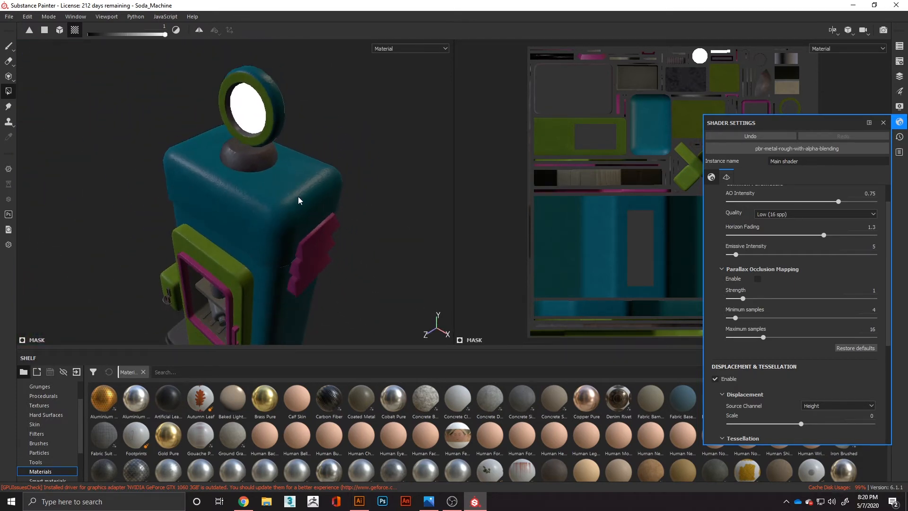
pyautogui.keyDown('alt'); pyautogui.moveTo(306, 201); pyautogui.dragTo(293, 172, button='middle'); pyautogui.keyUp('alt')
pyautogui.keyDown('alt'); pyautogui.moveTo(293, 171); pyautogui.dragTo(318, 211); pyautogui.keyUp('alt')
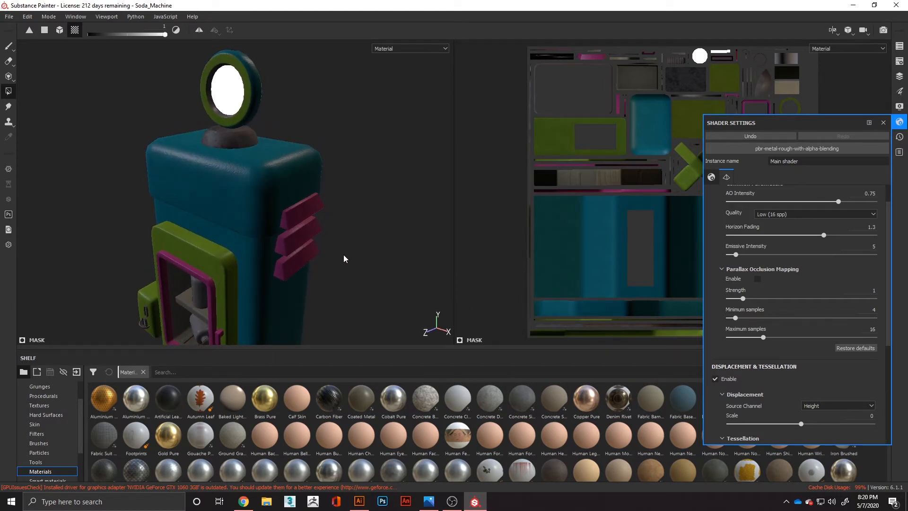
pyautogui.keyDown('alt'); pyautogui.moveTo(345, 259); pyautogui.dragTo(318, 225, button='middle'); pyautogui.keyUp('alt')
pyautogui.keyDown('alt'); pyautogui.moveTo(319, 226); pyautogui.dragTo(273, 243); pyautogui.keyUp('alt')
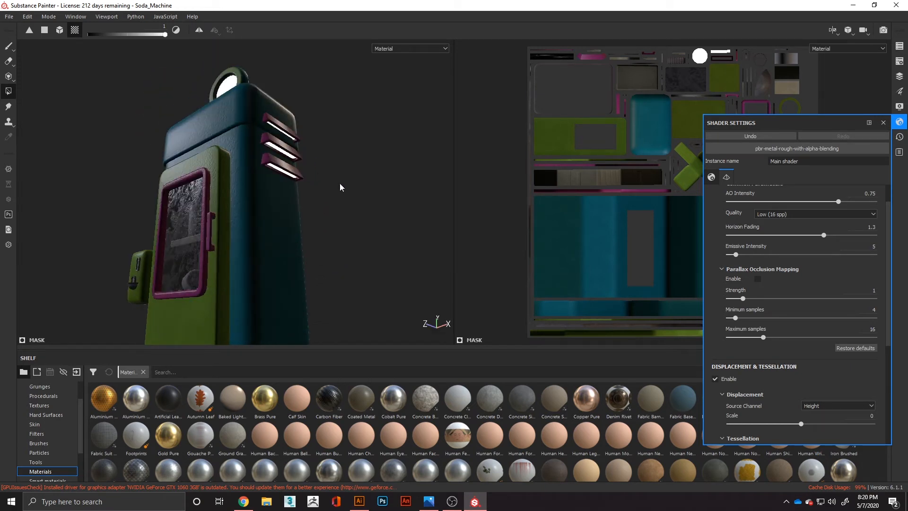
pyautogui.keyDown('alt'); pyautogui.moveTo(341, 187); pyautogui.dragTo(329, 245); pyautogui.keyUp('alt')
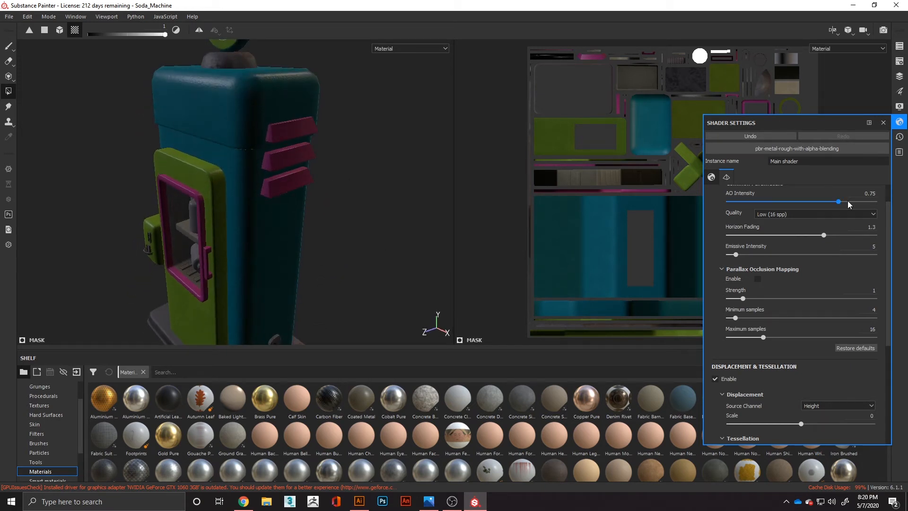
# Render the machine to examine the glow around the side fins and round sign from several angles, and return to painting mode.
pyautogui.click(884, 30)
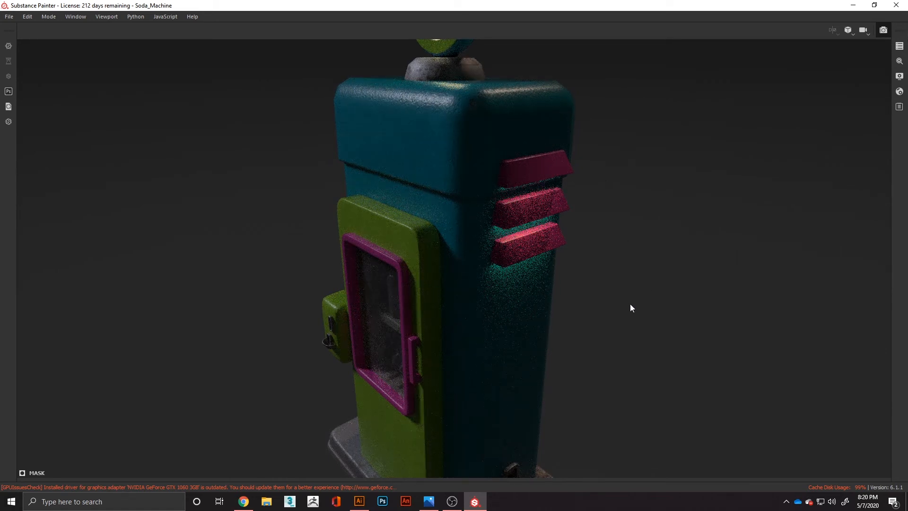
pyautogui.keyDown('alt'); pyautogui.moveTo(561, 249); pyautogui.dragTo(557, 229); pyautogui.keyUp('alt')
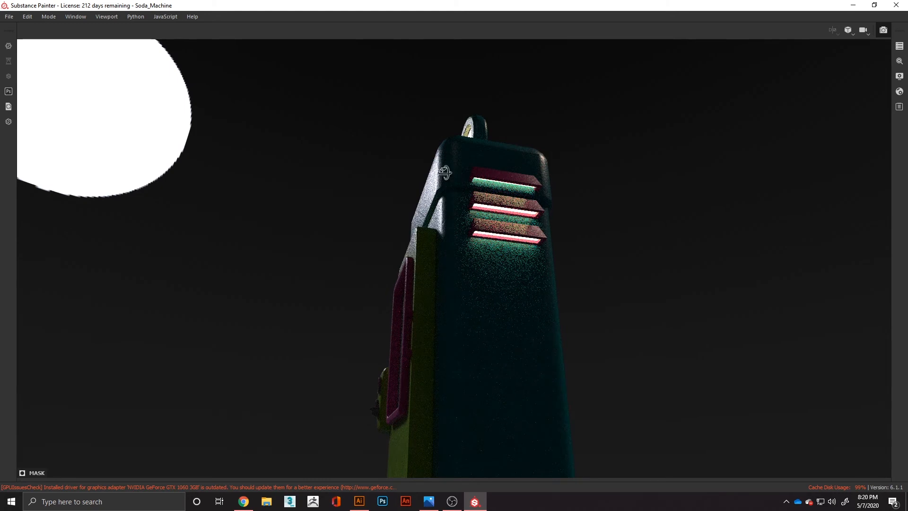
pyautogui.keyDown('alt'); pyautogui.moveTo(586, 247); pyautogui.dragTo(510, 309); pyautogui.keyUp('alt')
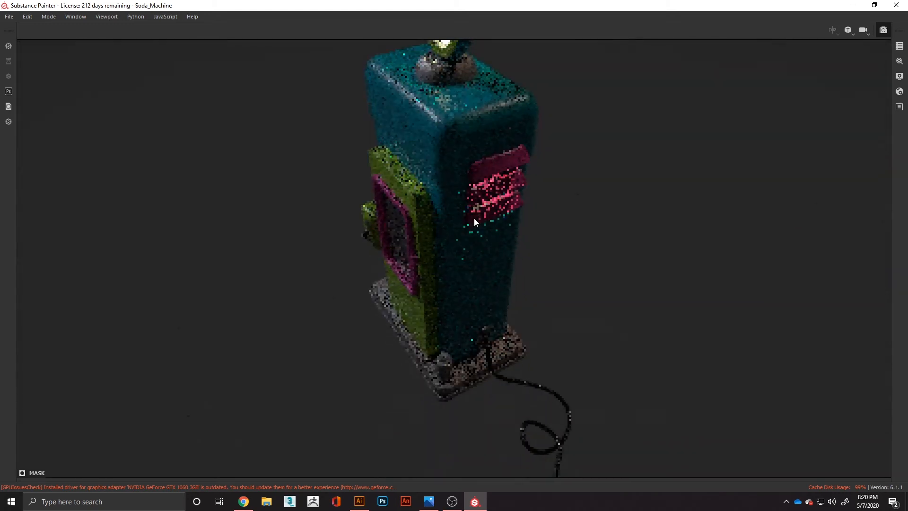
pyautogui.keyDown('alt'); pyautogui.moveTo(444, 58); pyautogui.dragTo(447, 80, button='middle'); pyautogui.keyUp('alt')
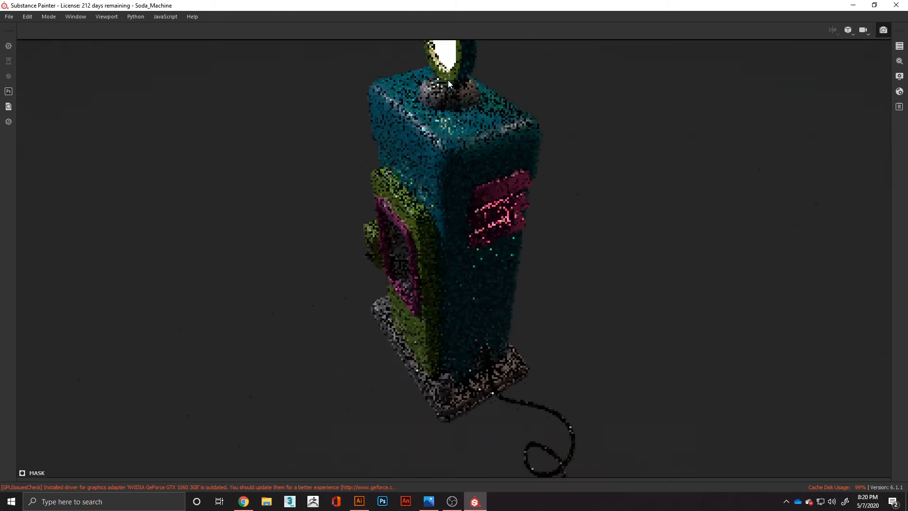
pyautogui.keyDown('alt'); pyautogui.moveTo(454, 113); pyautogui.dragTo(455, 116, button='middle'); pyautogui.keyUp('alt')
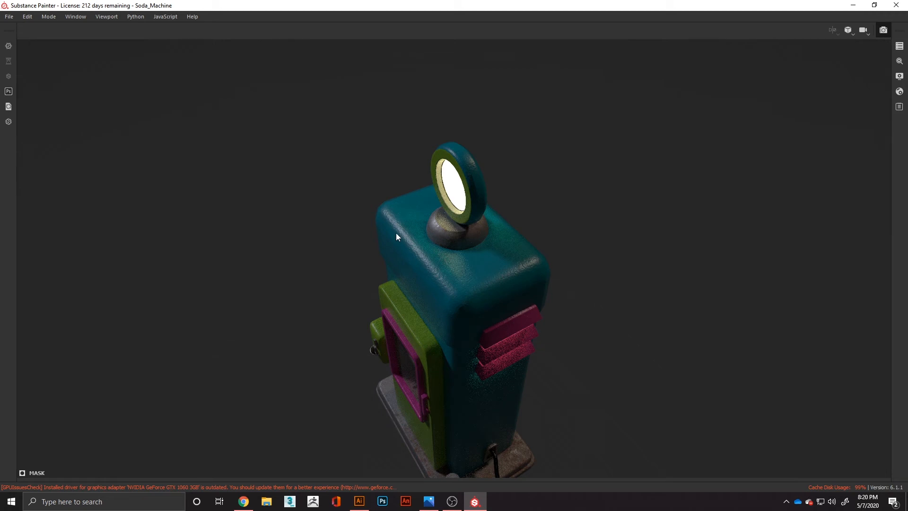
pyautogui.press('F9')
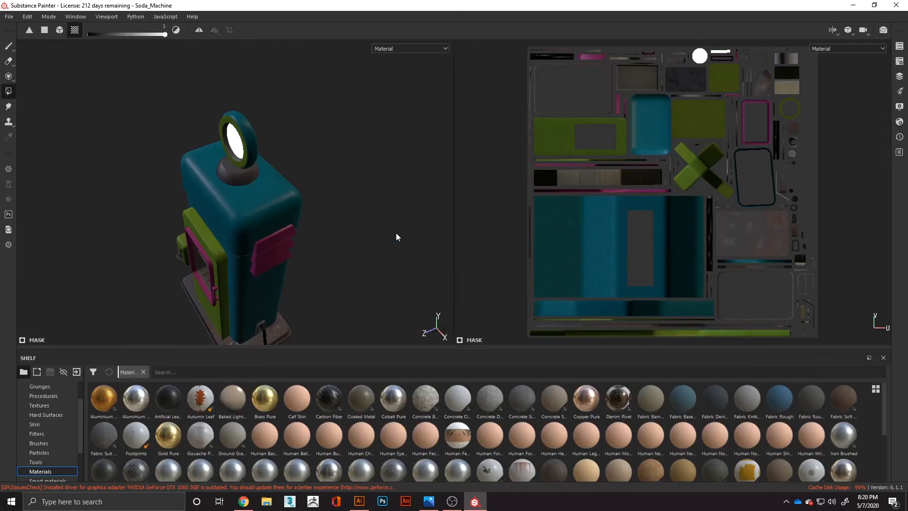
# Open the soda bottle reference photo Slurm-Drink-0676 from the Art folder and examine the drink's colour.
pyautogui.keyDown('alt'); pyautogui.moveTo(310, 268); pyautogui.dragTo(361, 211); pyautogui.keyUp('alt')
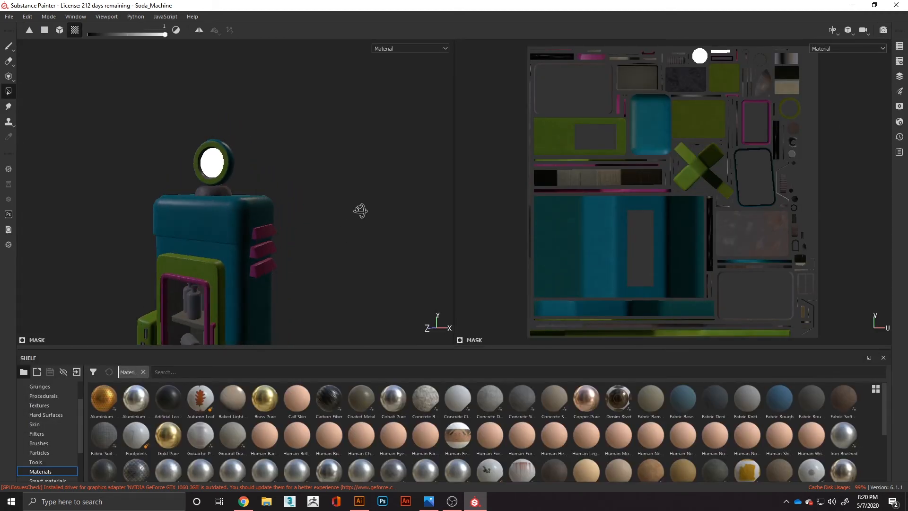
pyautogui.keyDown('alt'); pyautogui.moveTo(296, 296); pyautogui.dragTo(303, 276); pyautogui.keyUp('alt')
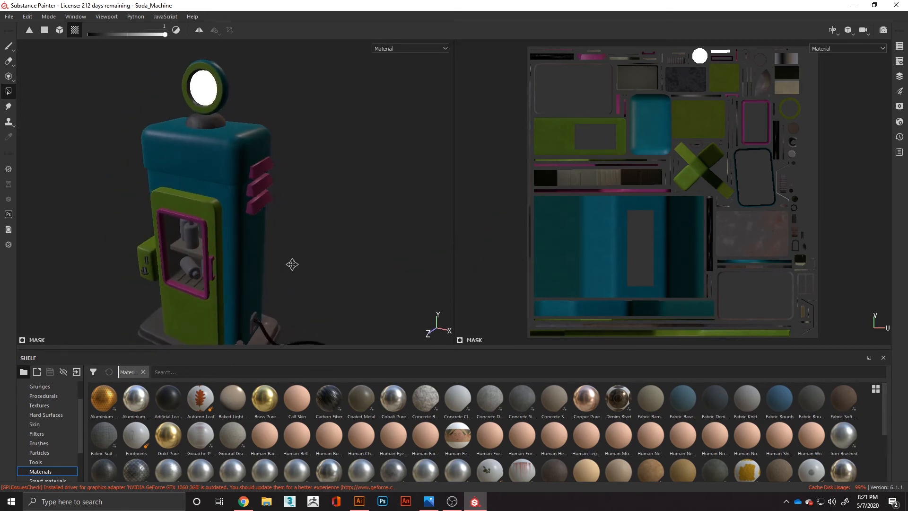
pyautogui.keyDown('alt'); pyautogui.moveTo(292, 264); pyautogui.dragTo(211, 218, button='middle'); pyautogui.keyUp('alt')
pyautogui.keyDown('alt'); pyautogui.moveTo(225, 259); pyautogui.dragTo(229, 259); pyautogui.keyUp('alt')
pyautogui.keyDown('alt'); pyautogui.moveTo(229, 260); pyautogui.dragTo(300, 210, button='middle'); pyautogui.keyUp('alt')
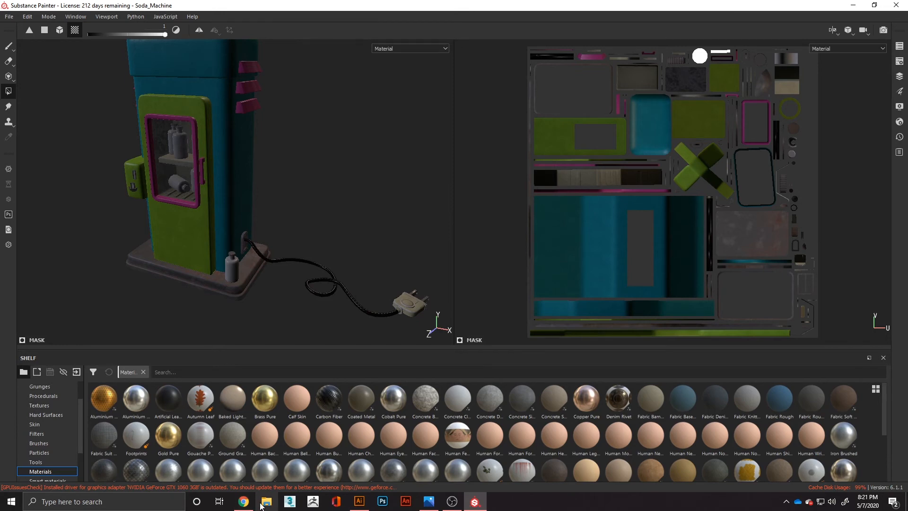
pyautogui.click(261, 504)
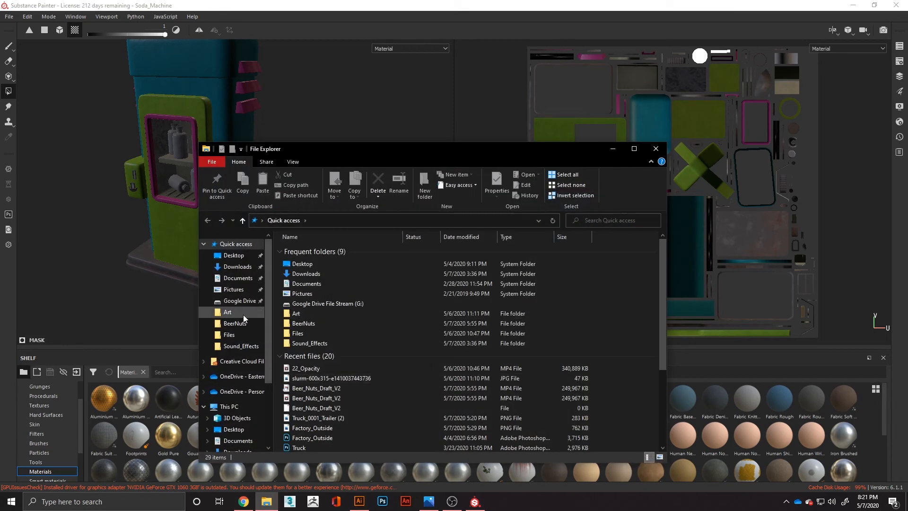
pyautogui.click(242, 314)
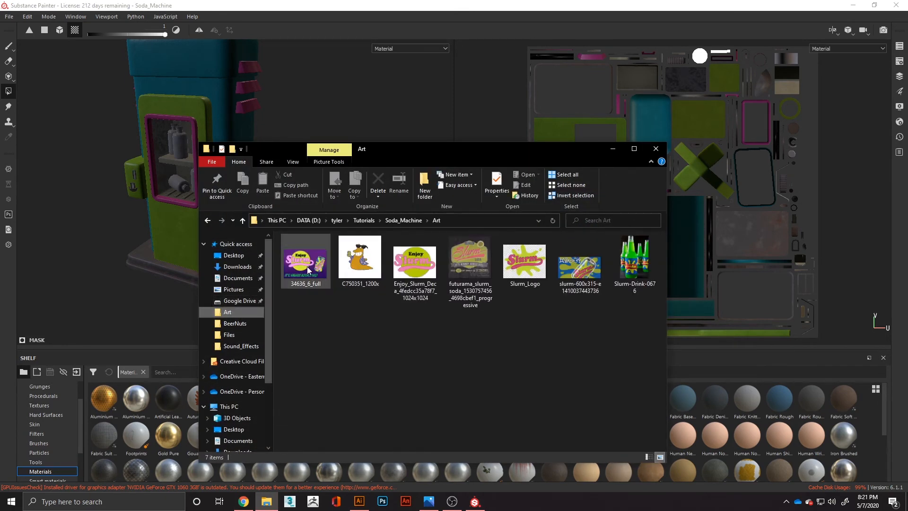
pyautogui.doubleClick(638, 262)
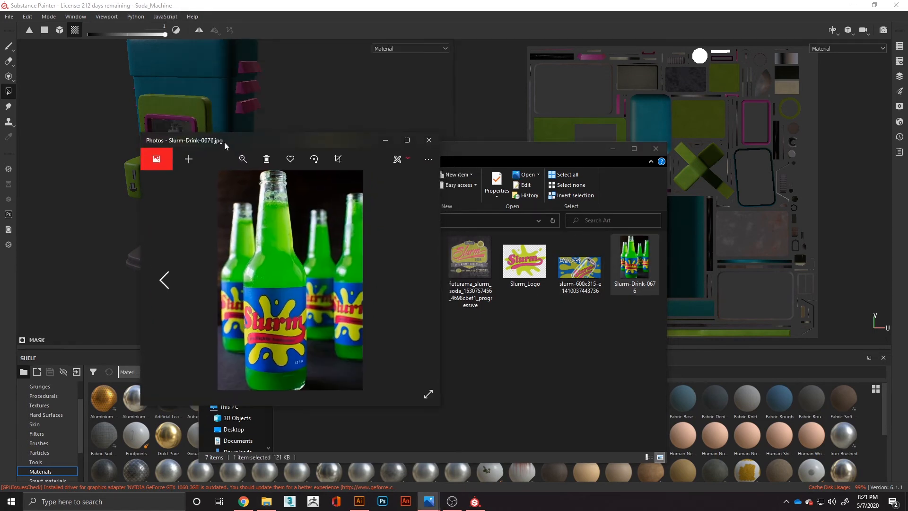
pyautogui.moveTo(266, 141); pyautogui.dragTo(440, 140)
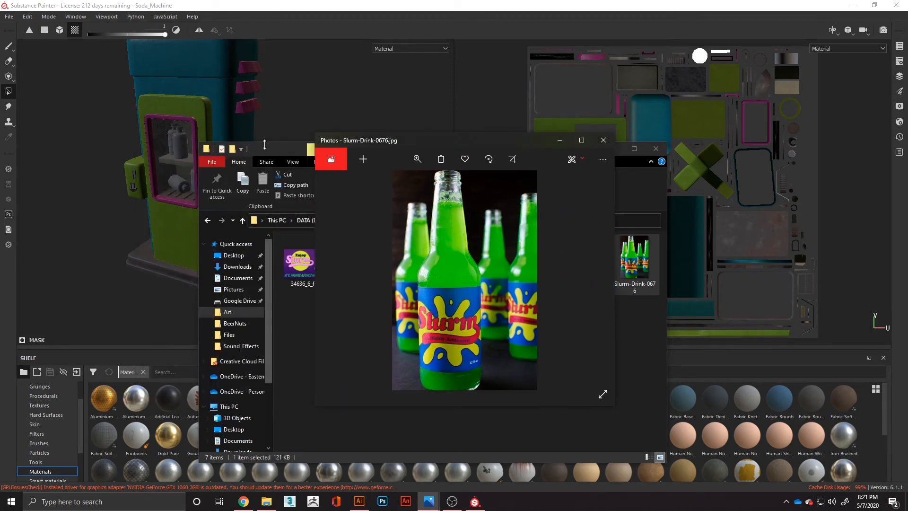
pyautogui.click(656, 150)
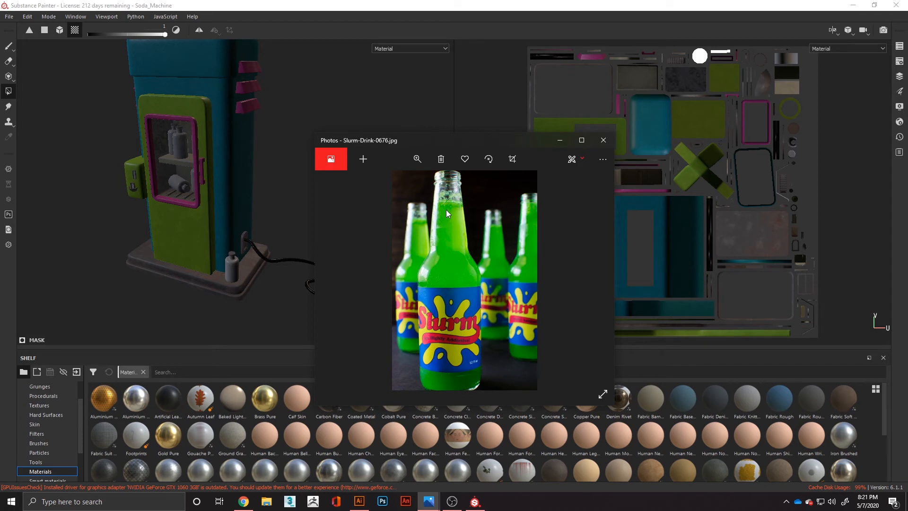
# Change the Emissive fill layer's emissive colour to a bright, saturated green with a hue of about 0.3.
pyautogui.keyDown('alt'); pyautogui.moveTo(213, 142); pyautogui.dragTo(182, 219, button='middle'); pyautogui.keyUp('alt')
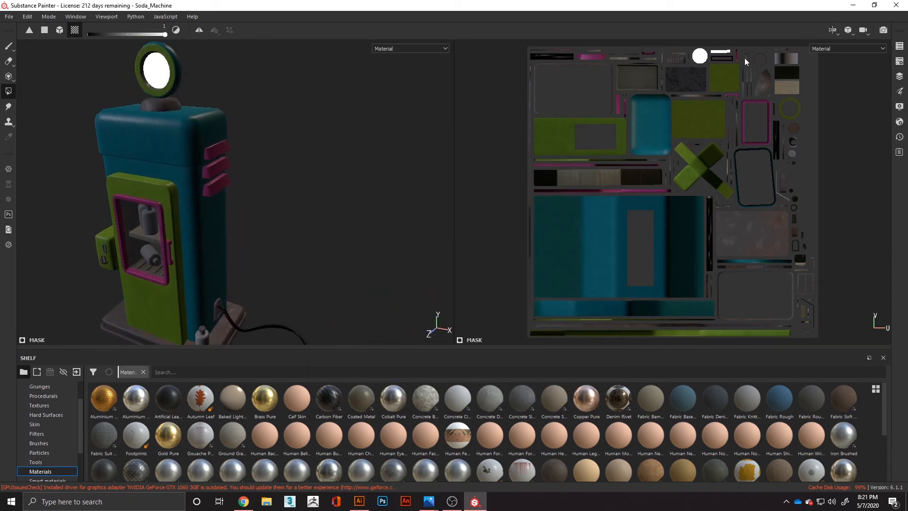
pyautogui.click(899, 76)
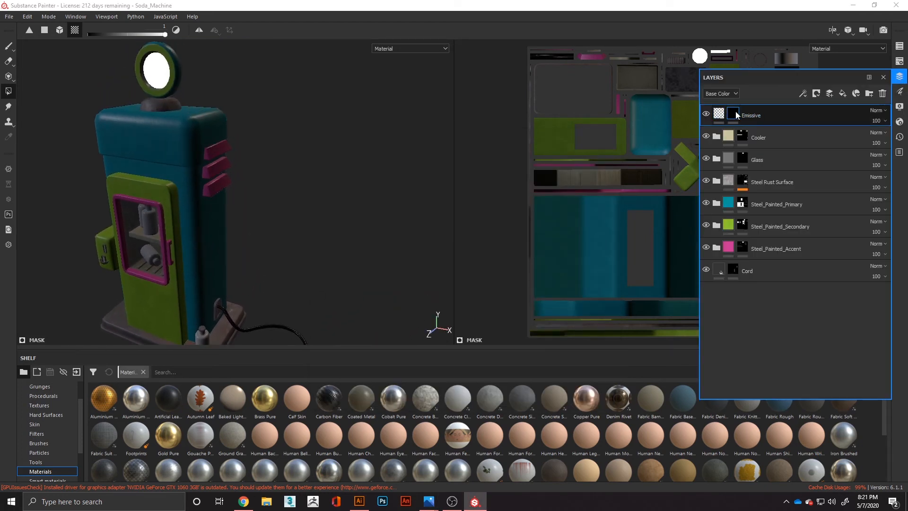
pyautogui.click(717, 121)
pyautogui.click(900, 91)
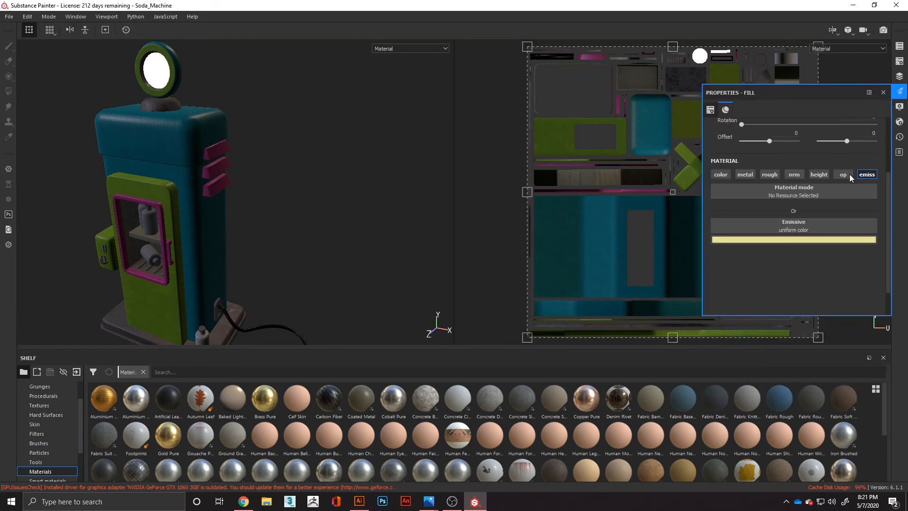
pyautogui.click(799, 239)
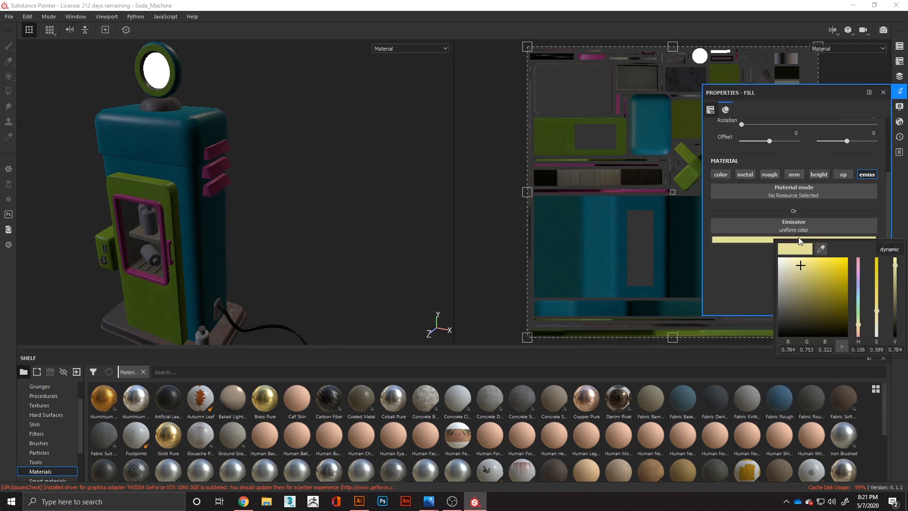
pyautogui.click(857, 315)
pyautogui.click(831, 261)
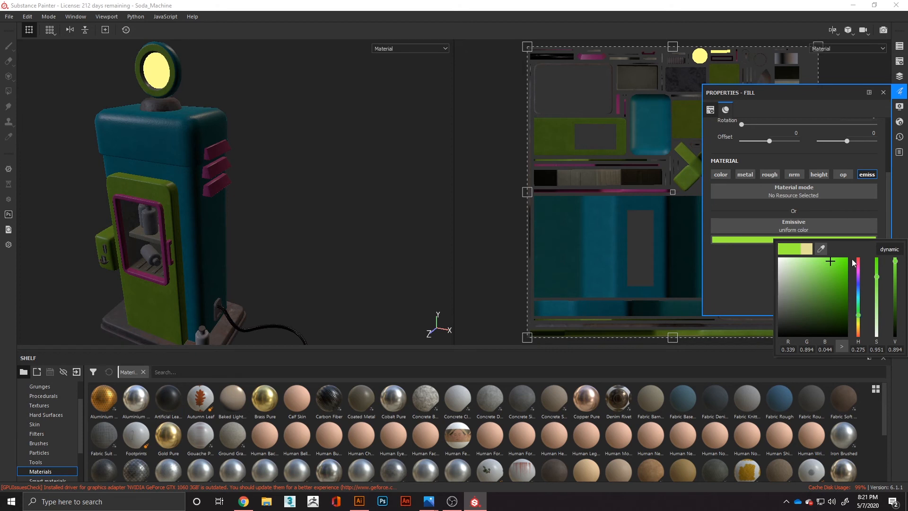
pyautogui.moveTo(854, 263); pyautogui.dragTo(871, 274)
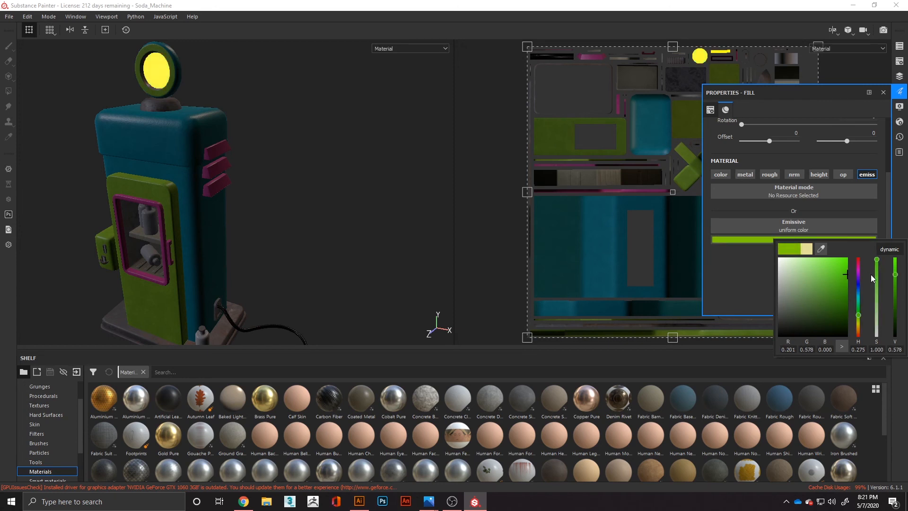
pyautogui.moveTo(859, 312); pyautogui.dragTo(858, 313)
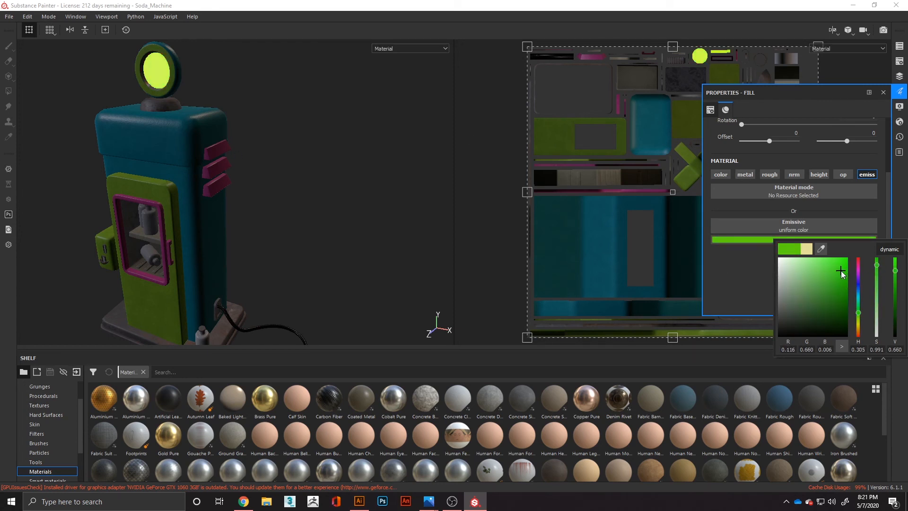
pyautogui.click(328, 222)
pyautogui.keyDown('alt'); pyautogui.moveTo(326, 221); pyautogui.dragTo(251, 191); pyautogui.keyUp('alt')
pyautogui.keyDown('alt'); pyautogui.moveTo(296, 140); pyautogui.dragTo(317, 141, button='middle'); pyautogui.keyUp('alt')
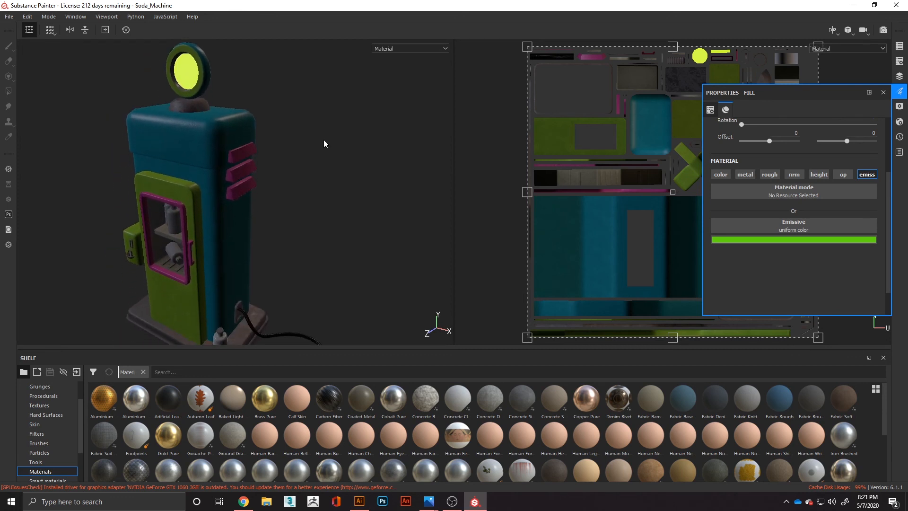